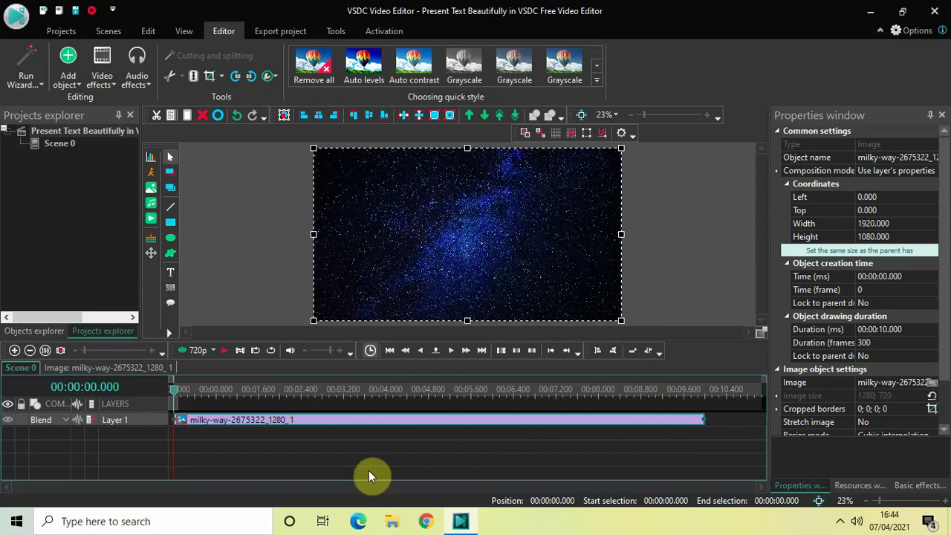
Draw a tall, narrow rectangle about 57 px wide and 439 px high over the left part of the starry image
left_click(71, 68)
left_click(108, 165)
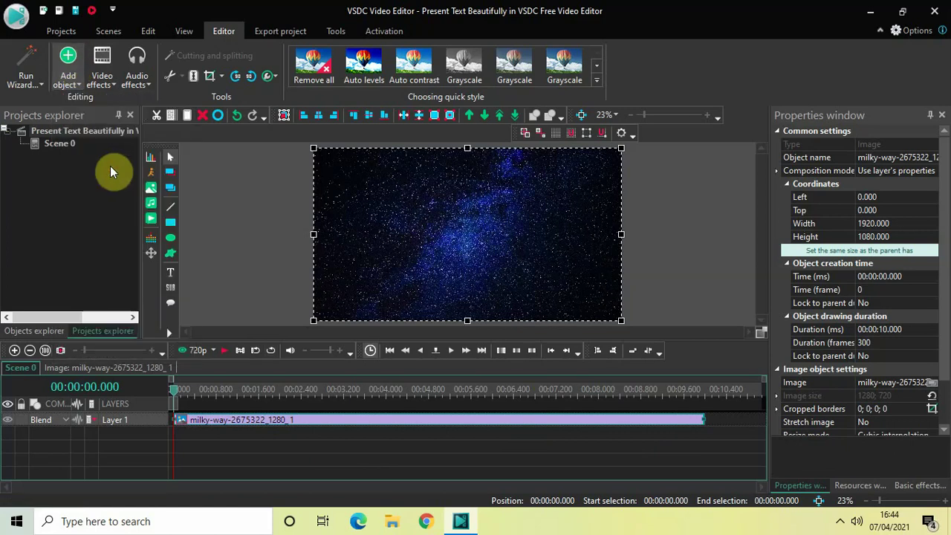
left_click(602, 328)
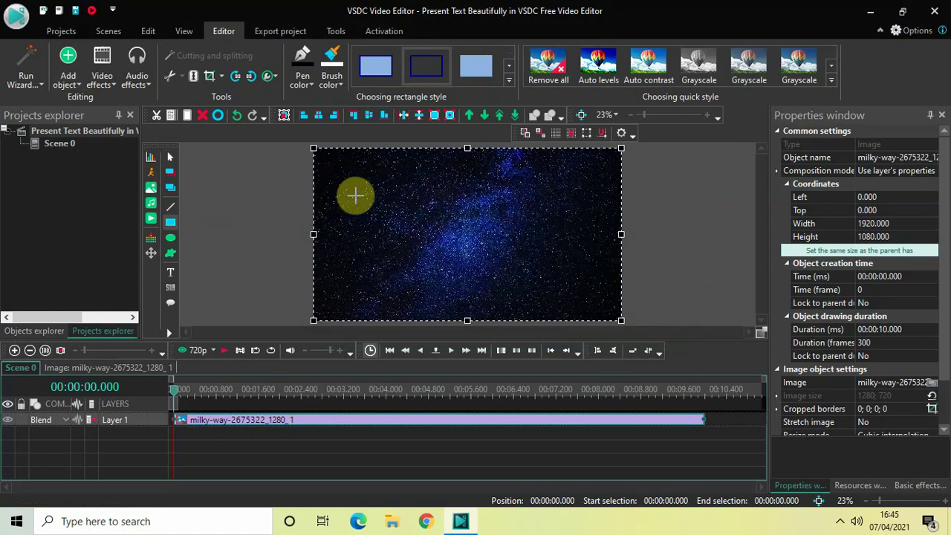
left_click_drag(355, 196, 361, 265)
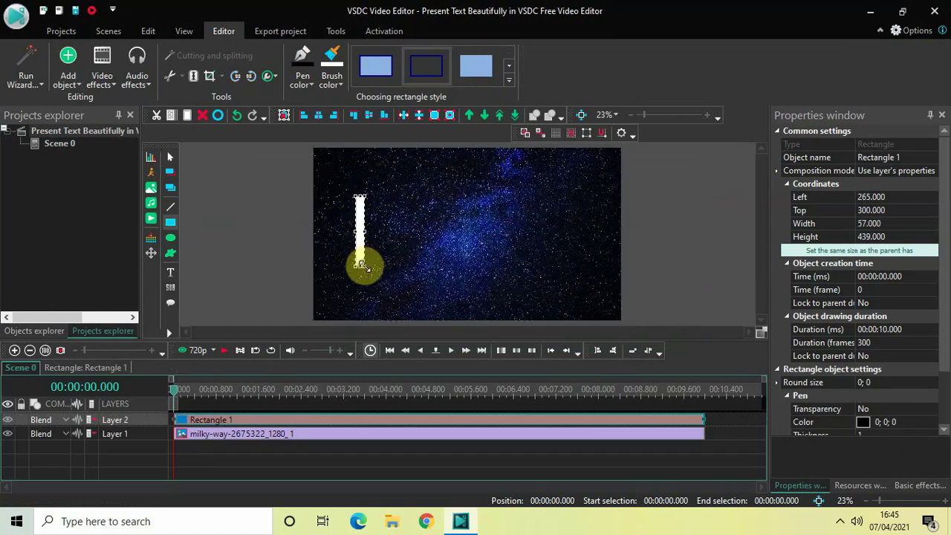
Center the rectangle vertically in the scene and narrow it to about 31 px wide
left_click(367, 115)
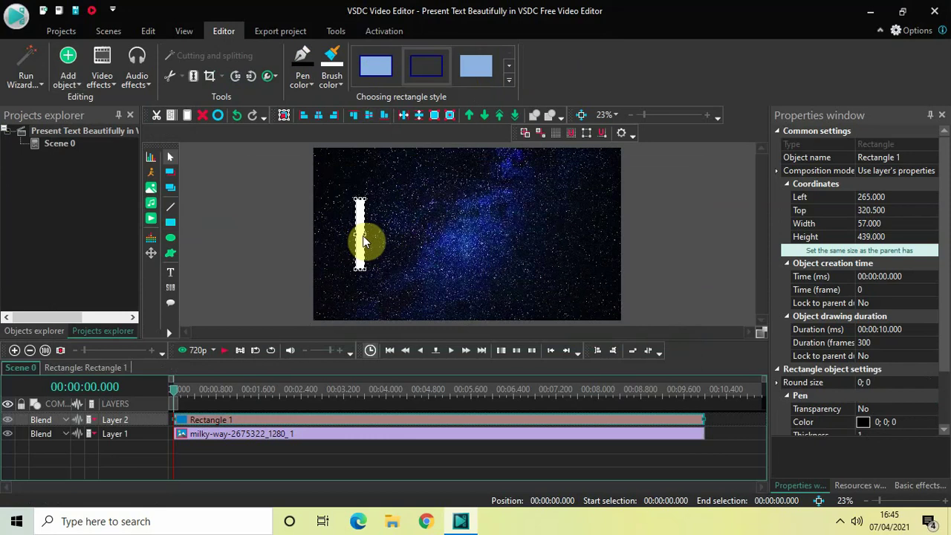
left_click_drag(364, 235, 360, 234)
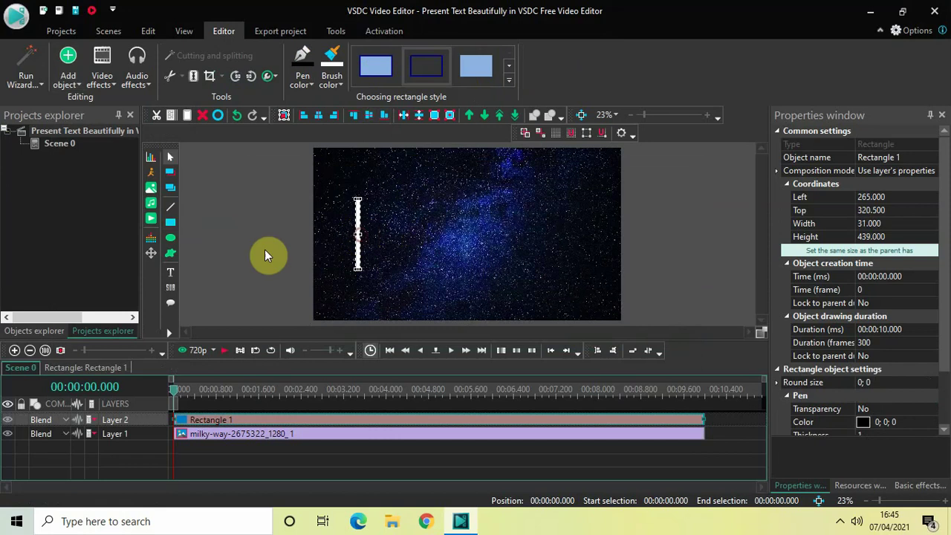
left_click(222, 247)
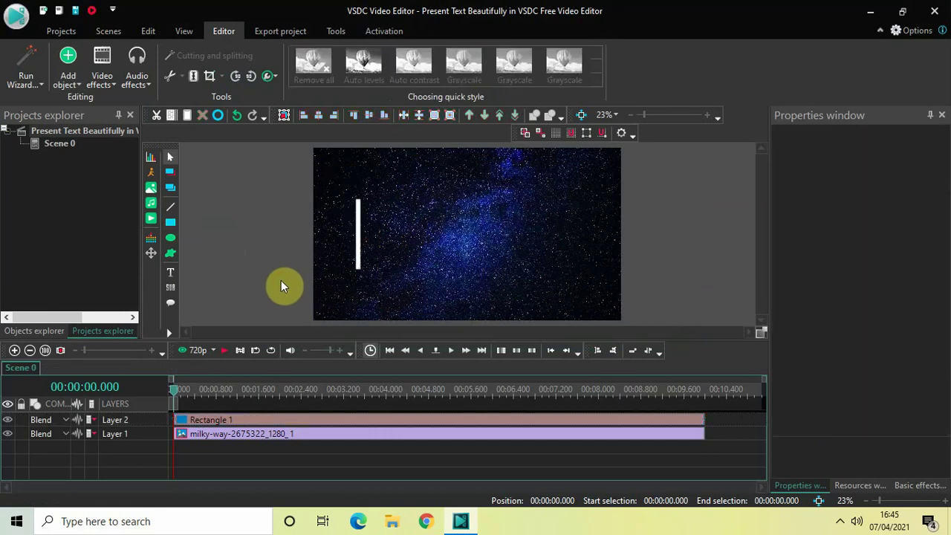
Open the rectangle's own timeline and add a Wipe transition positioned to the scene end on a new layer
left_click(336, 420)
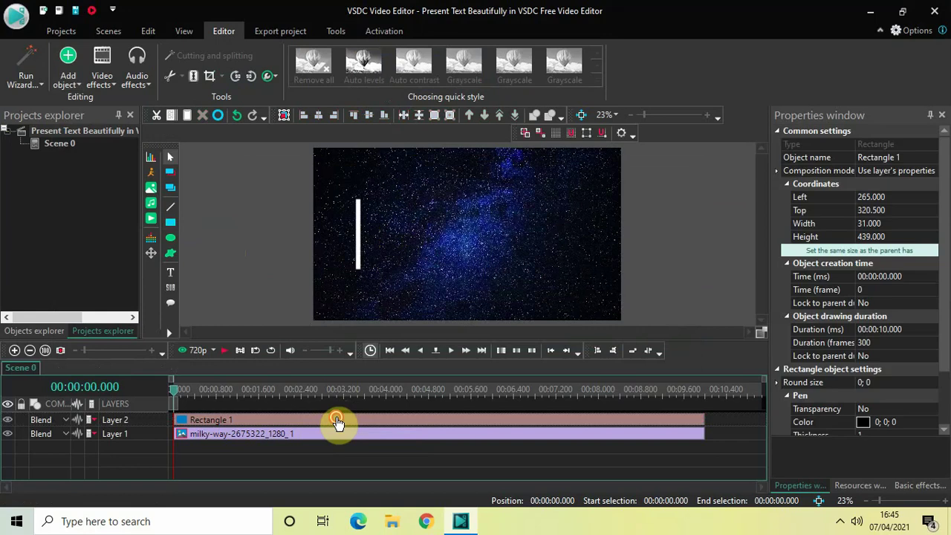
double_click(337, 420)
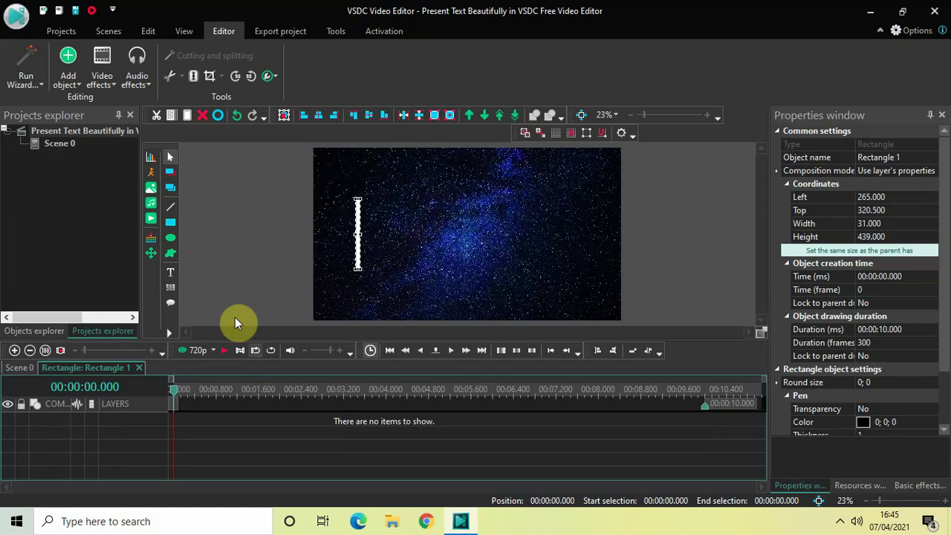
left_click(104, 80)
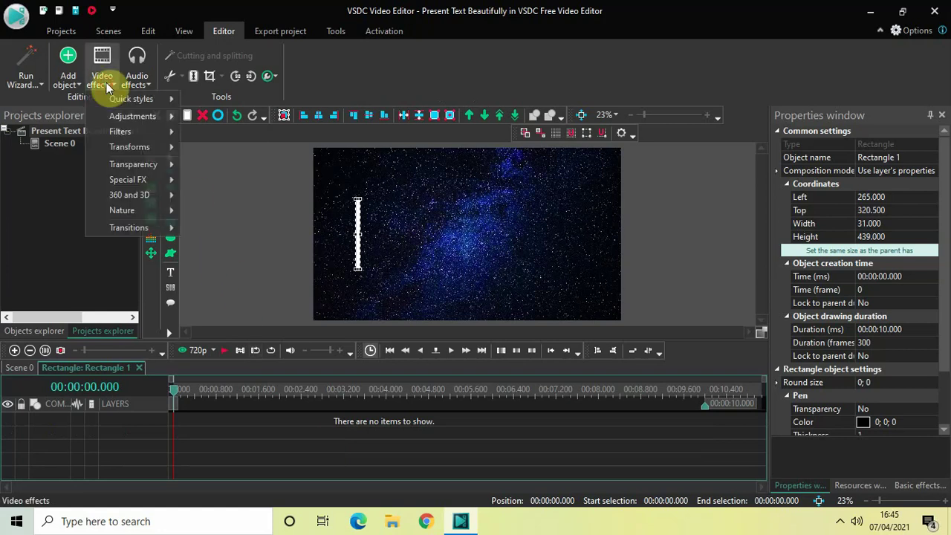
mouse_move(136, 232)
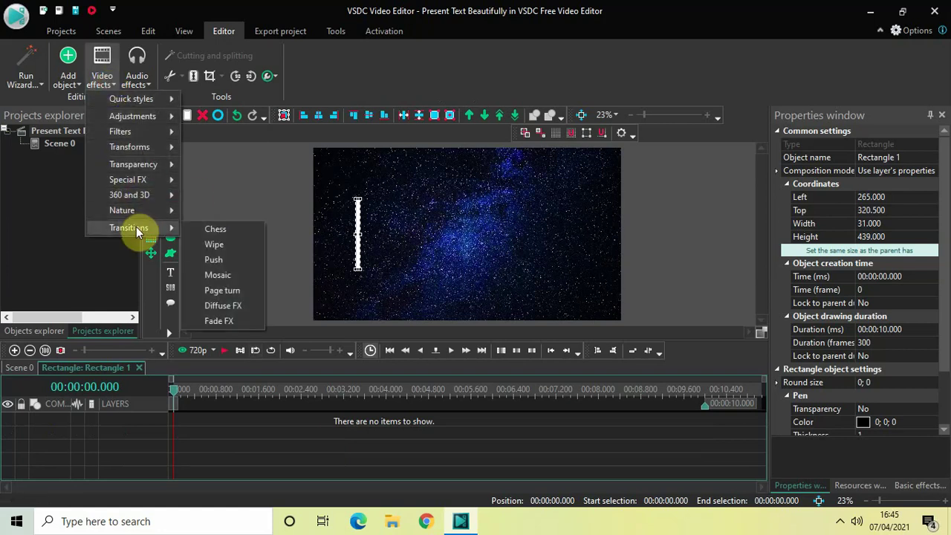
left_click(225, 245)
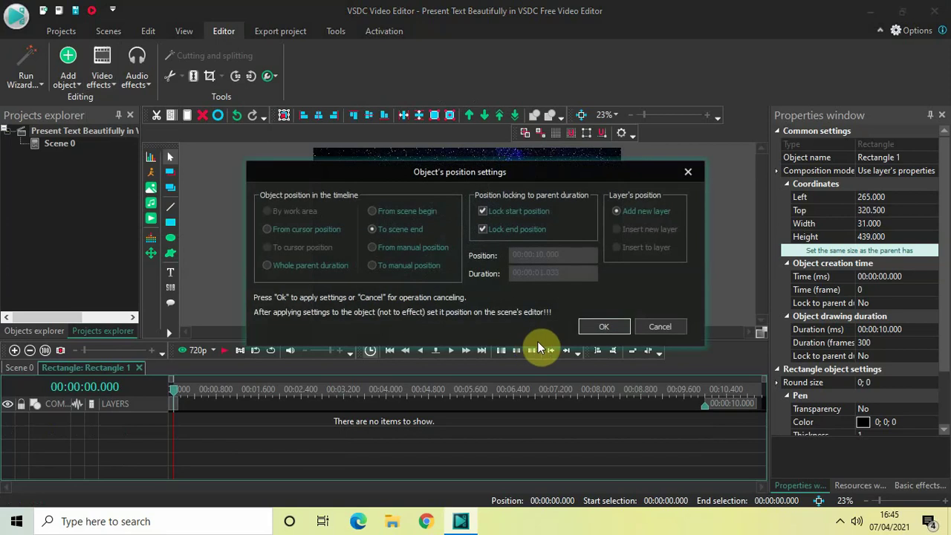
left_click(587, 329)
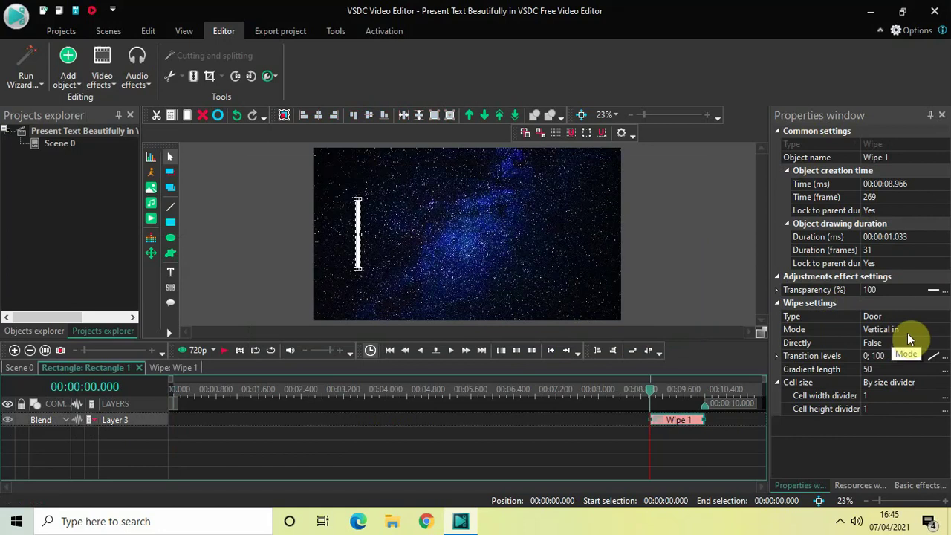
Set the wipe's mode to Vertical out and its gradient length to 0
left_click(942, 329)
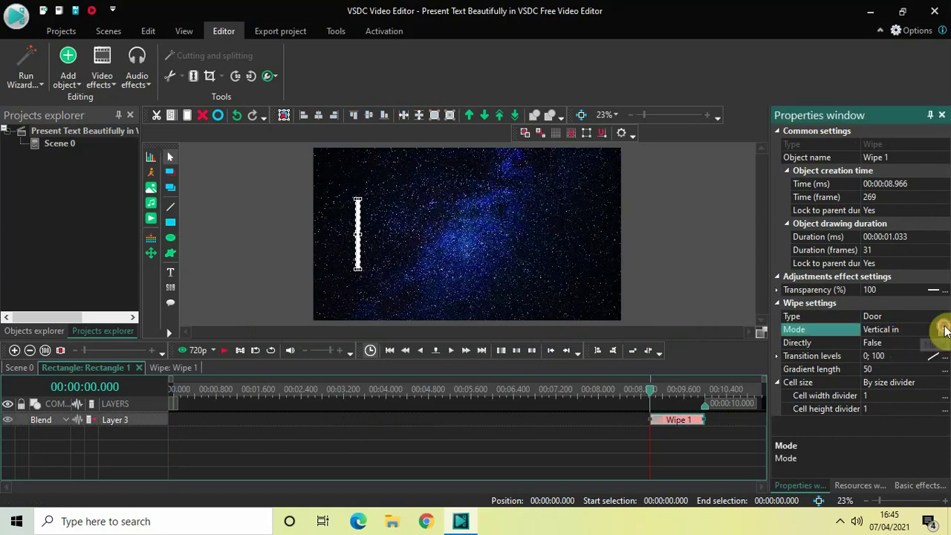
left_click(943, 329)
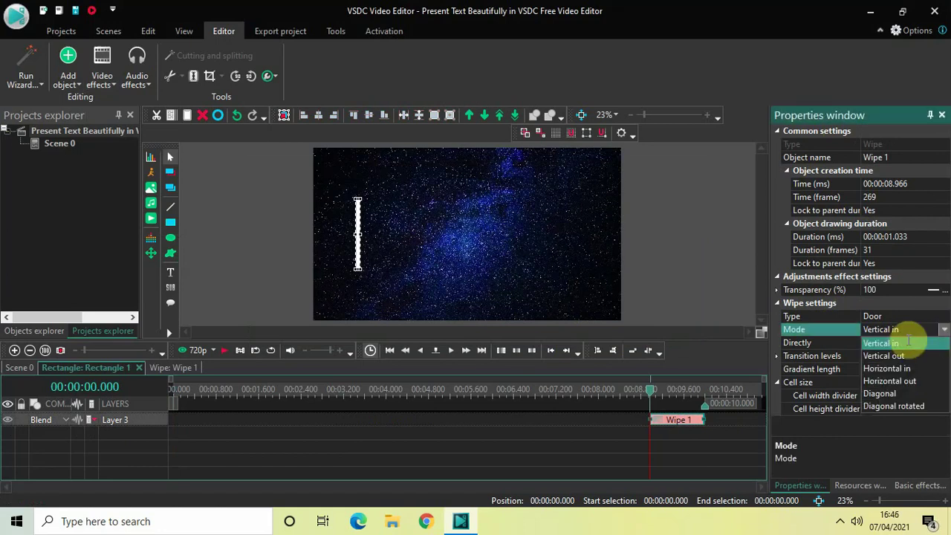
left_click(890, 357)
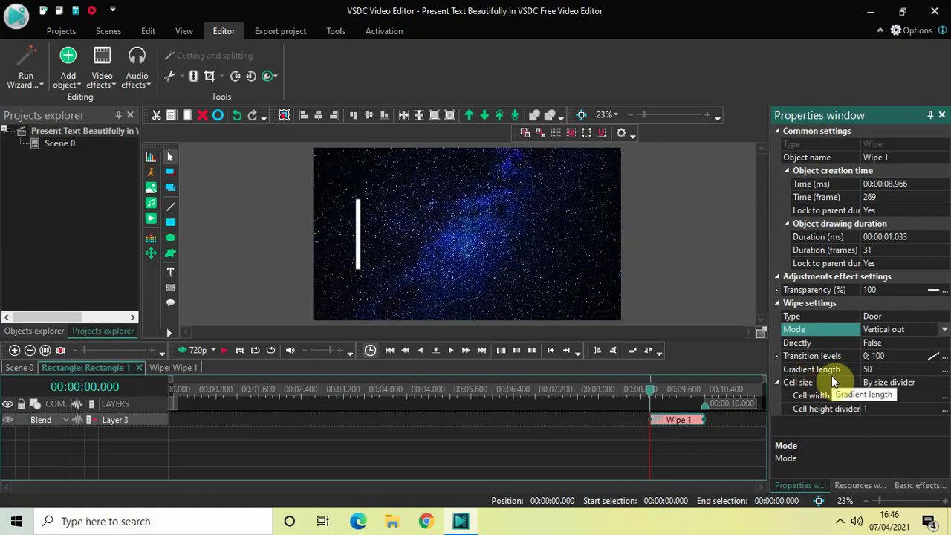
left_click(884, 369)
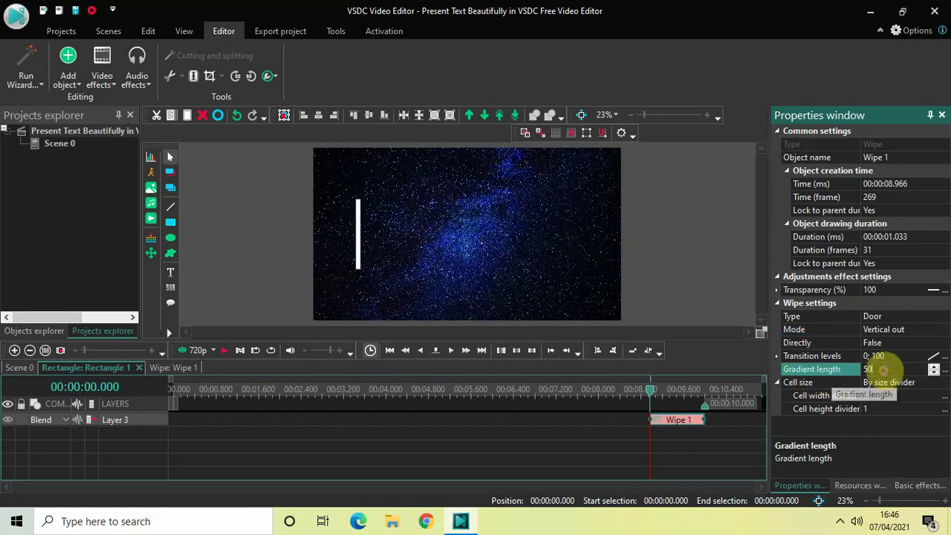
key("BackSpace")
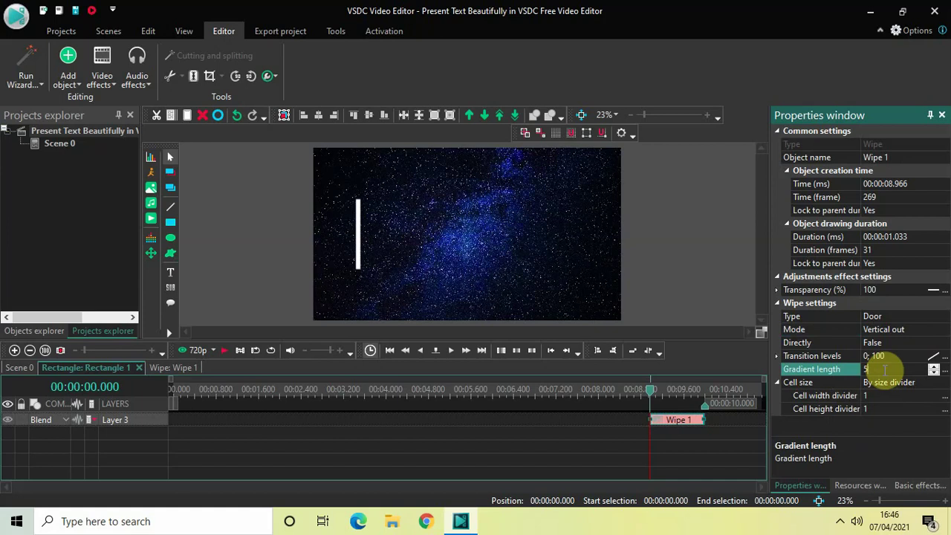
type("0")
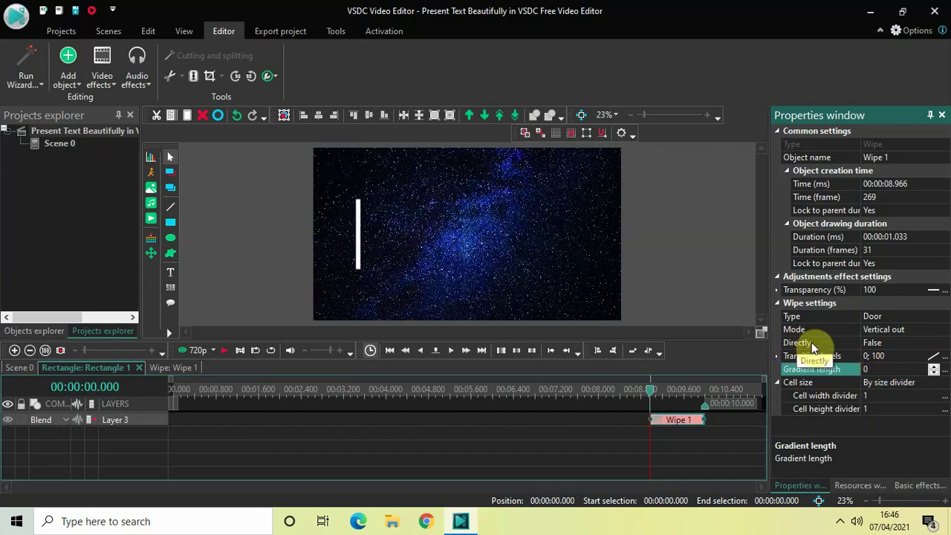
Set the wipe's Directly option to True and move the effect to the start of the rectangle's timeline
left_click(946, 343)
left_click(945, 342)
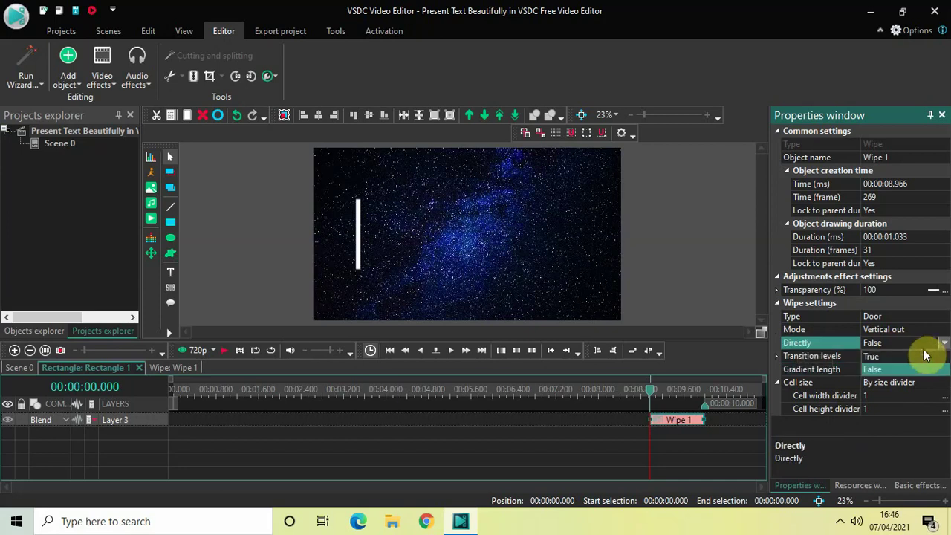
left_click(921, 357)
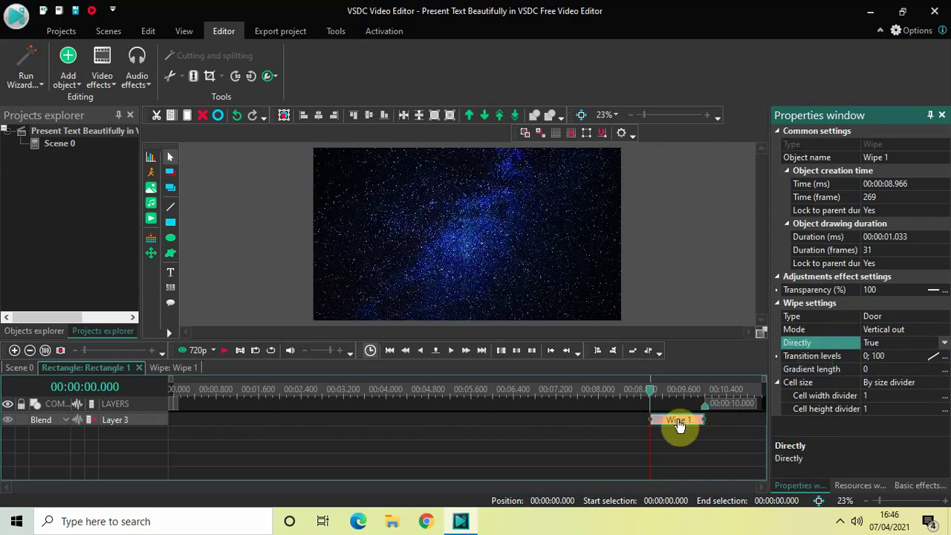
left_click_drag(678, 425, 156, 340)
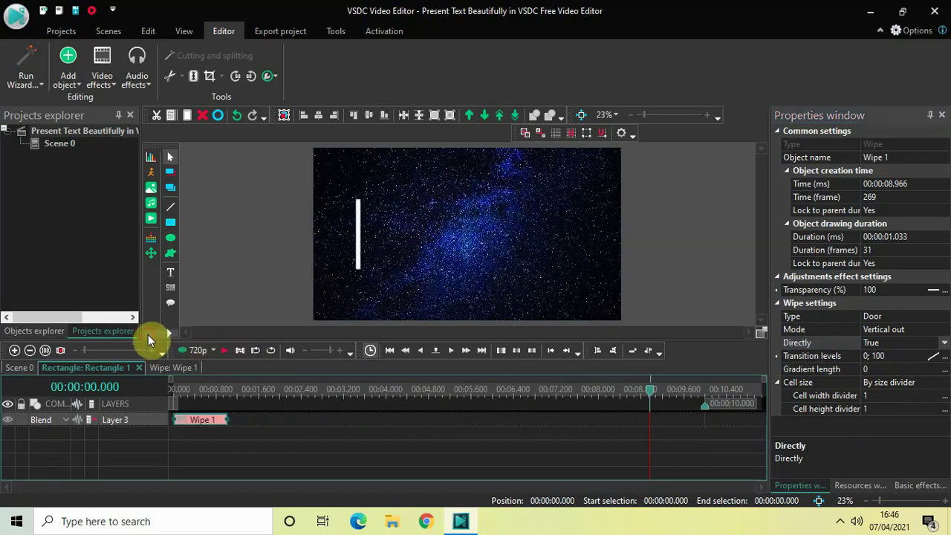
Play the rectangle's timeline from the beginning to preview the opening wipe, and stop playback
left_click(171, 392)
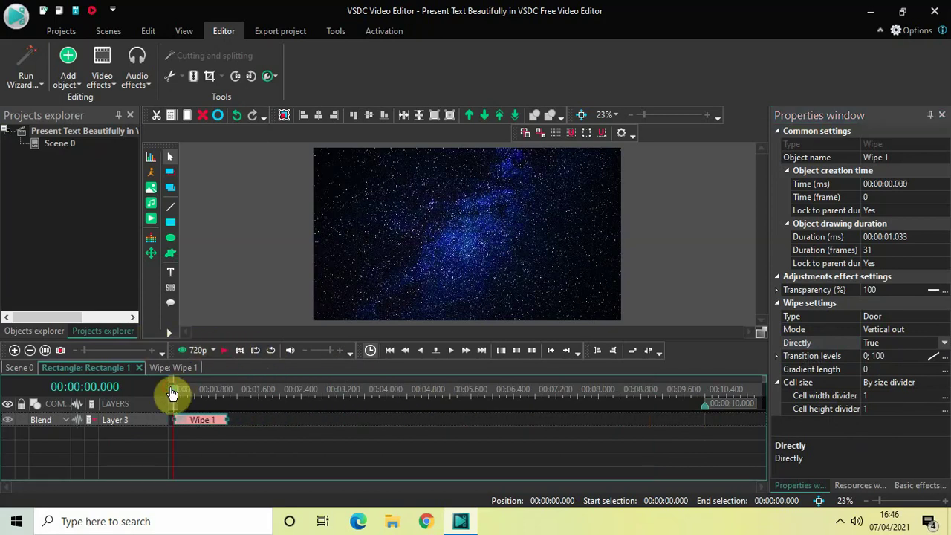
key("space")
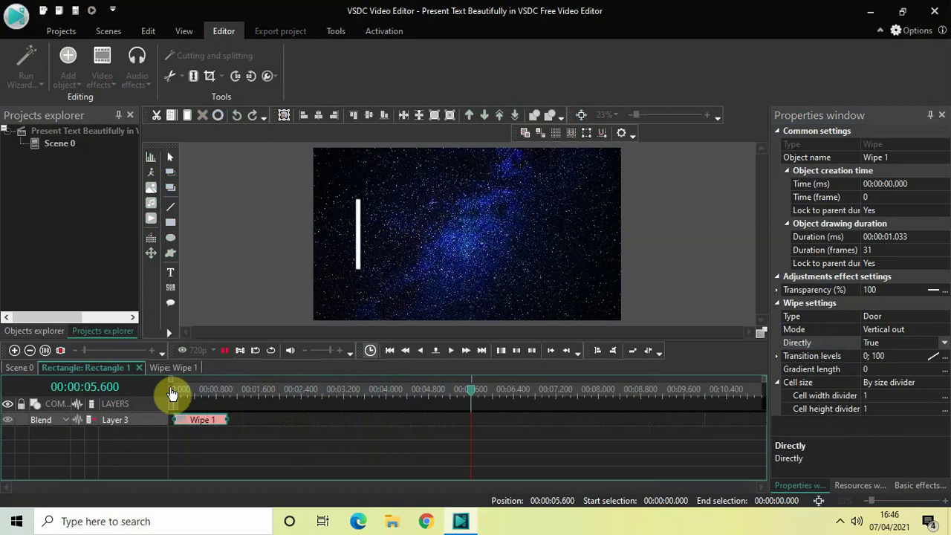
key("space")
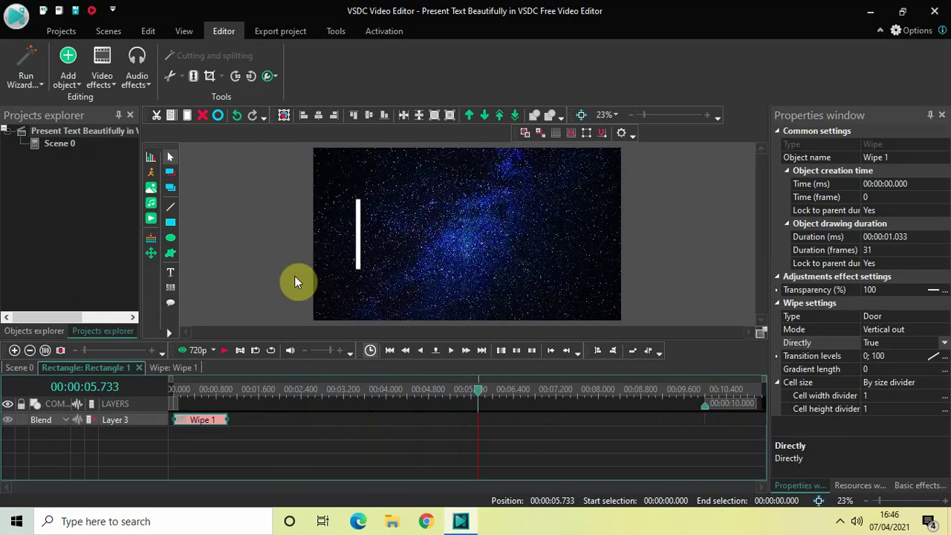
Add a second Wipe transition to the rectangle, positioned to the scene end on a newly inserted layer
left_click(95, 67)
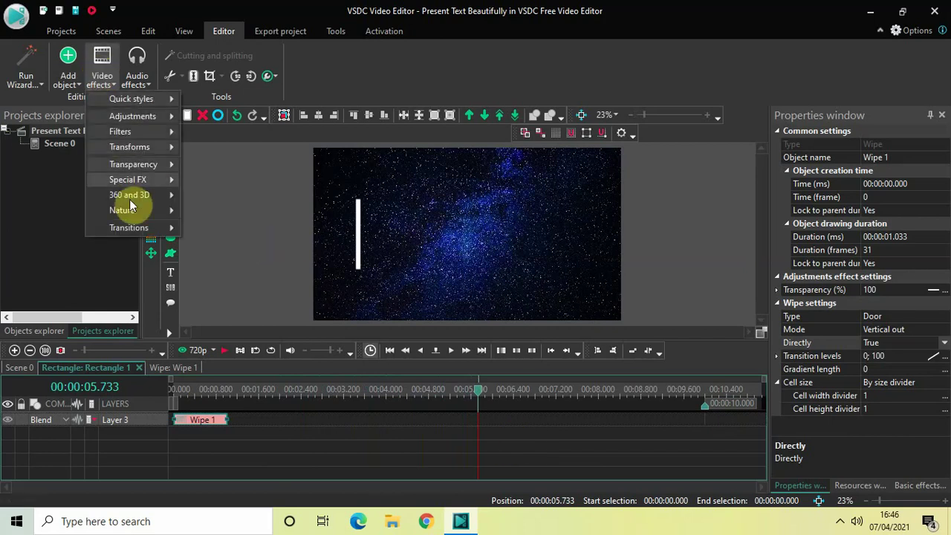
mouse_move(141, 227)
left_click(232, 242)
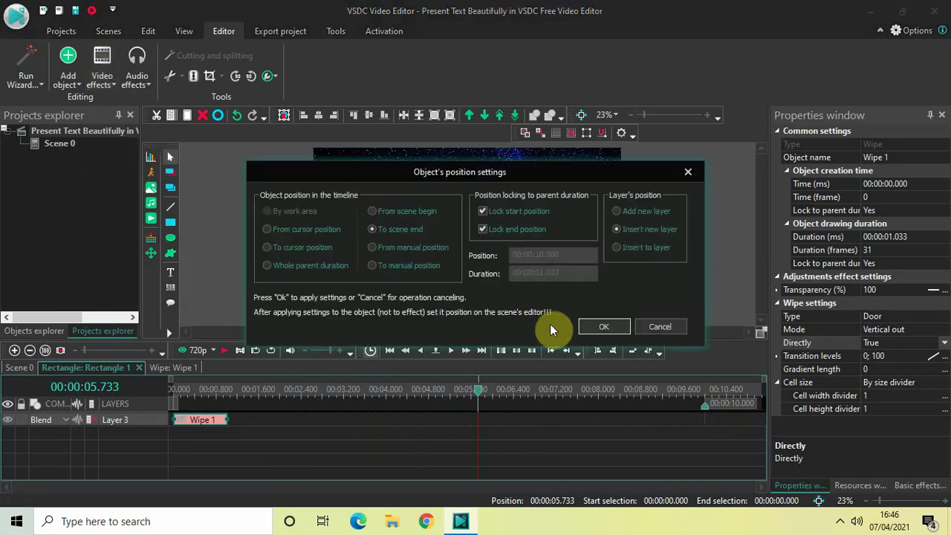
left_click(592, 326)
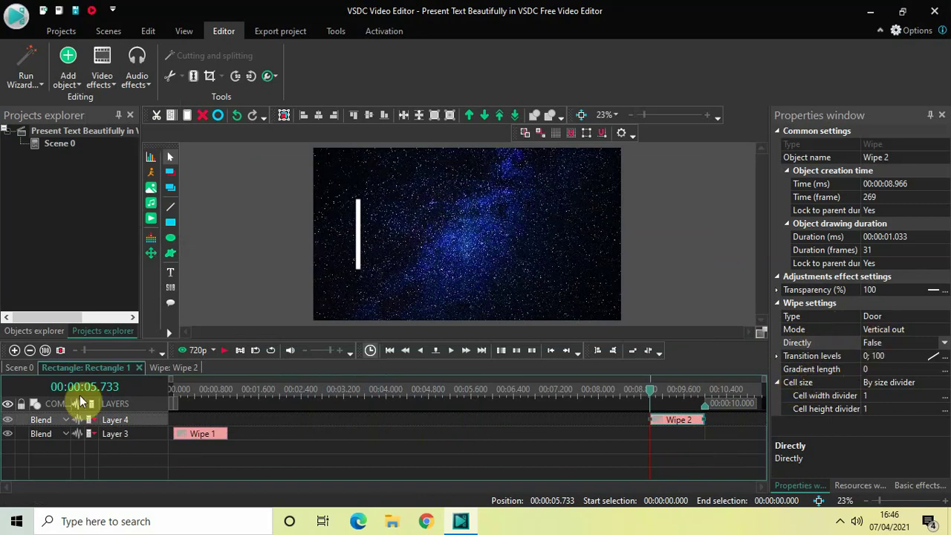
Return to the main scene timeline and play it from the start to preview both wipes on the rectangle
left_click(92, 372)
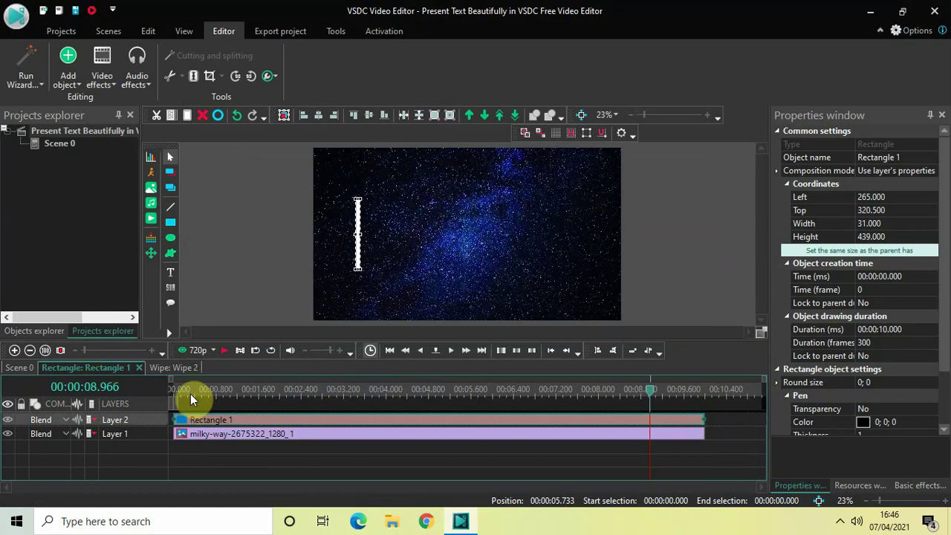
left_click(173, 387)
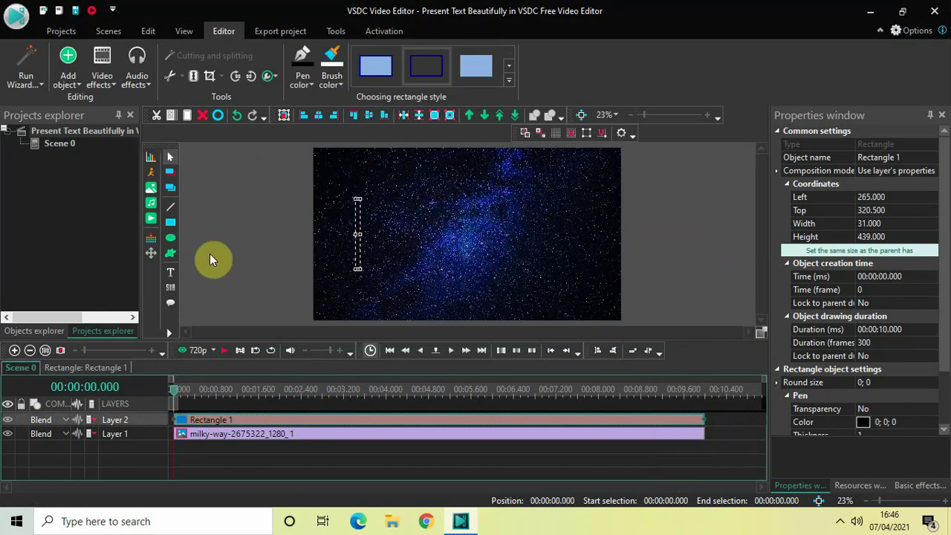
key("space")
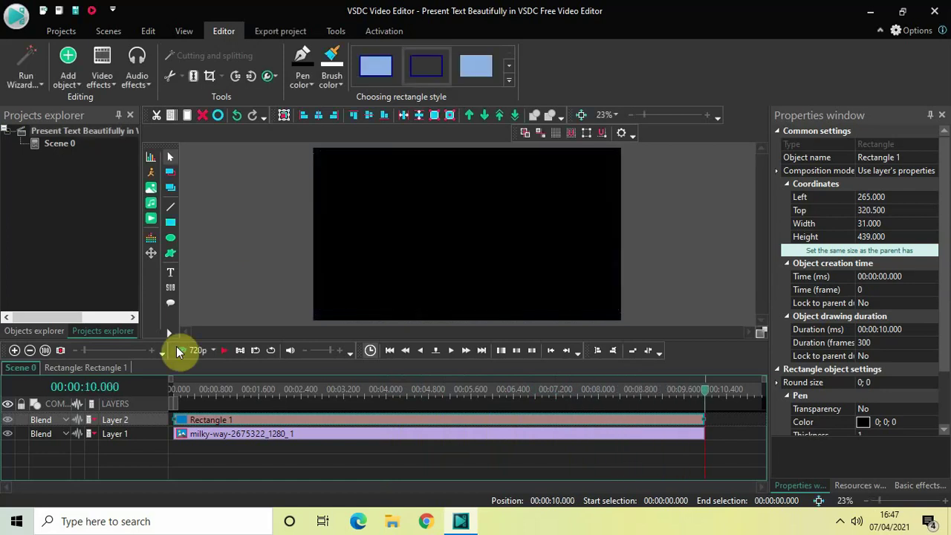
Add a text object starting at 00:00:01.000, about 1278 by 365 px, beside the white bar and centred vertically in the scene
left_click(248, 393)
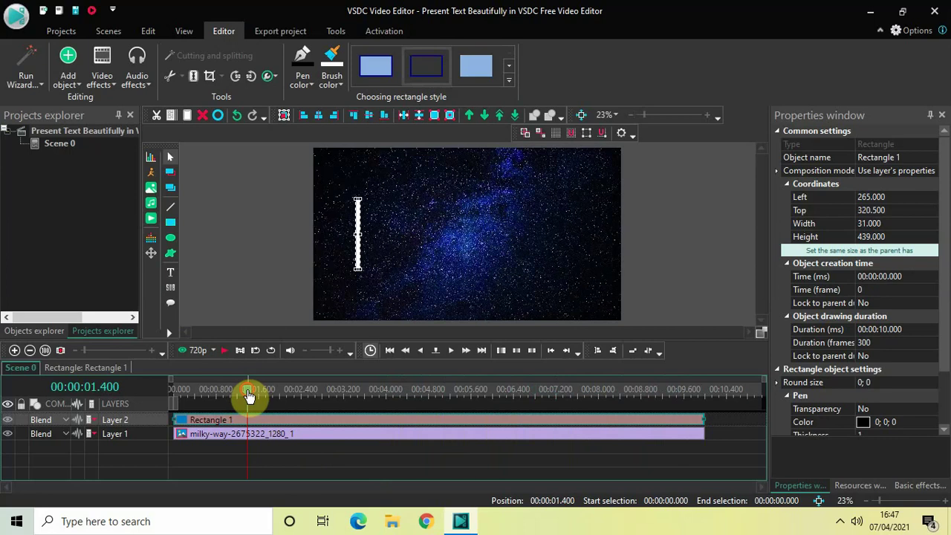
left_click_drag(248, 393, 226, 392)
left_click(290, 460)
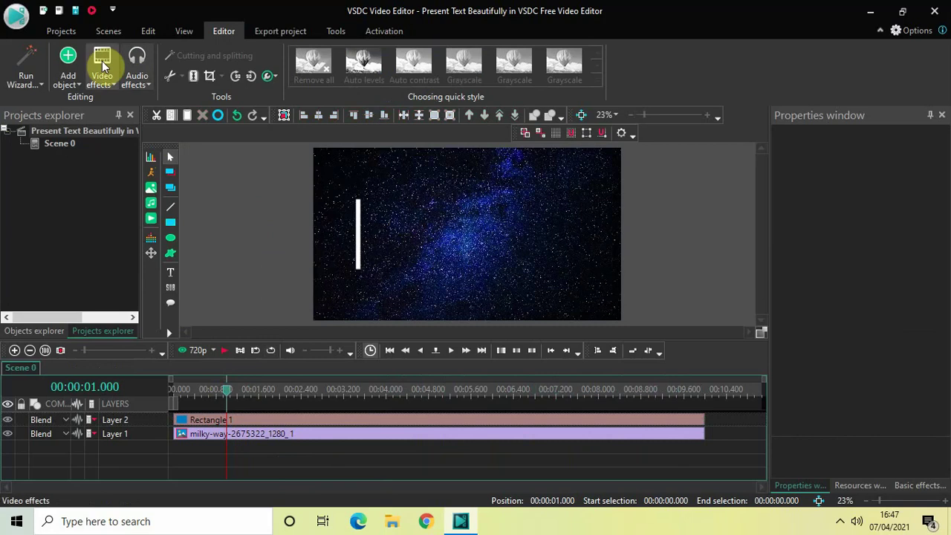
left_click(67, 63)
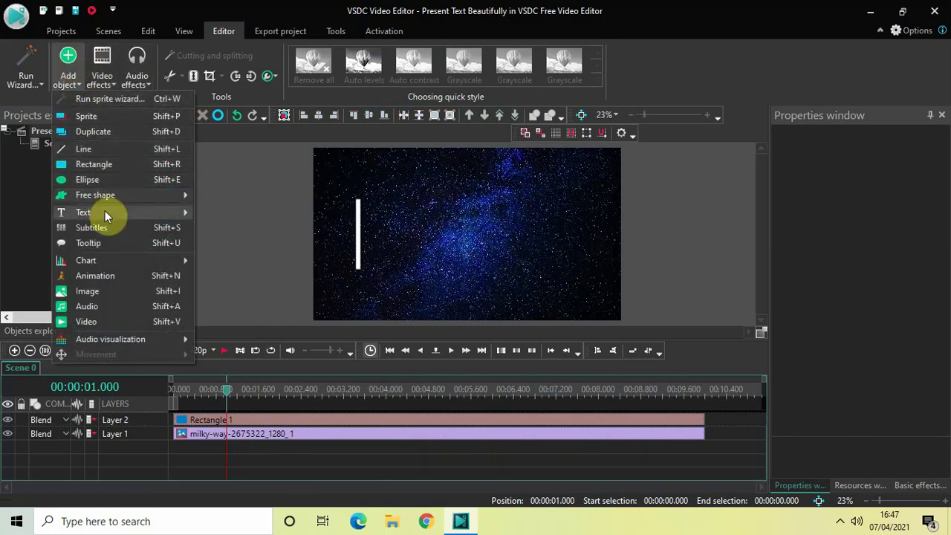
left_click(230, 215)
left_click(469, 268)
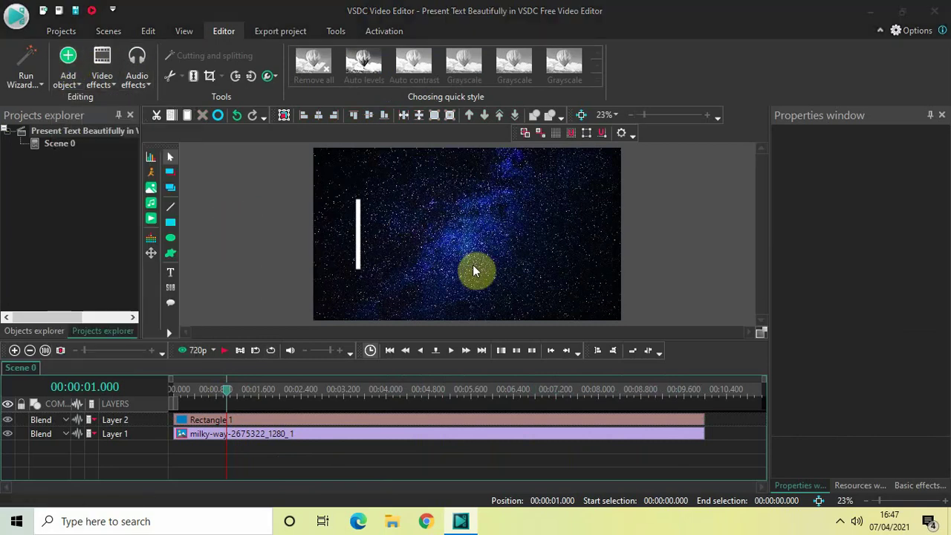
left_click(600, 327)
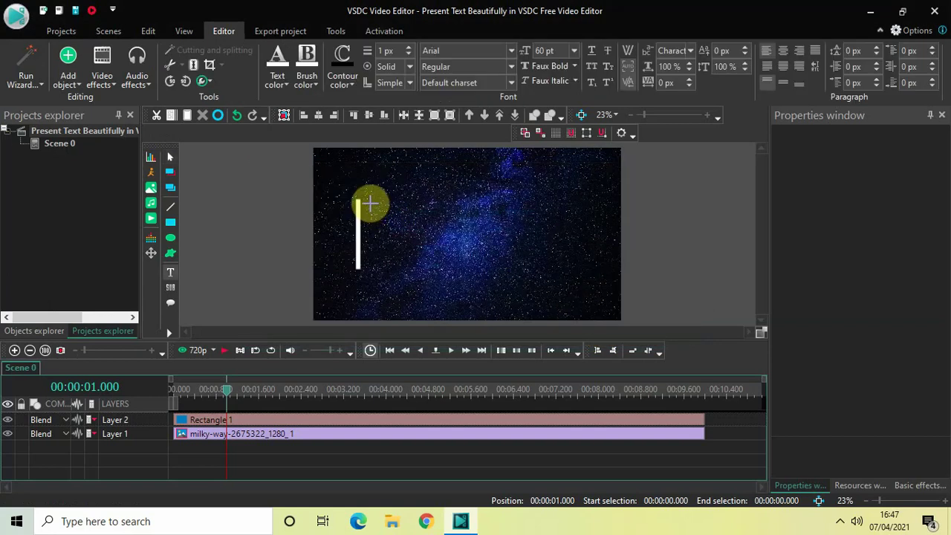
left_click_drag(369, 203, 574, 261)
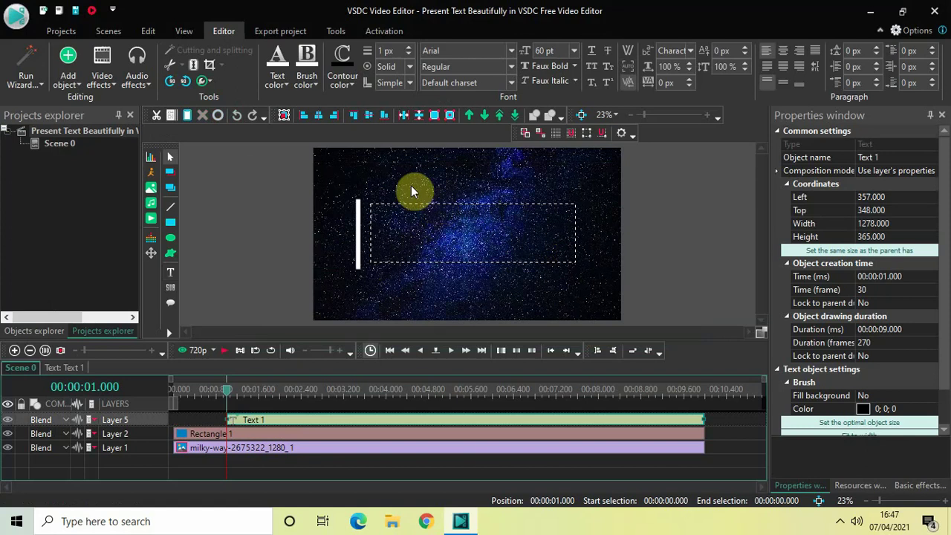
left_click(366, 114)
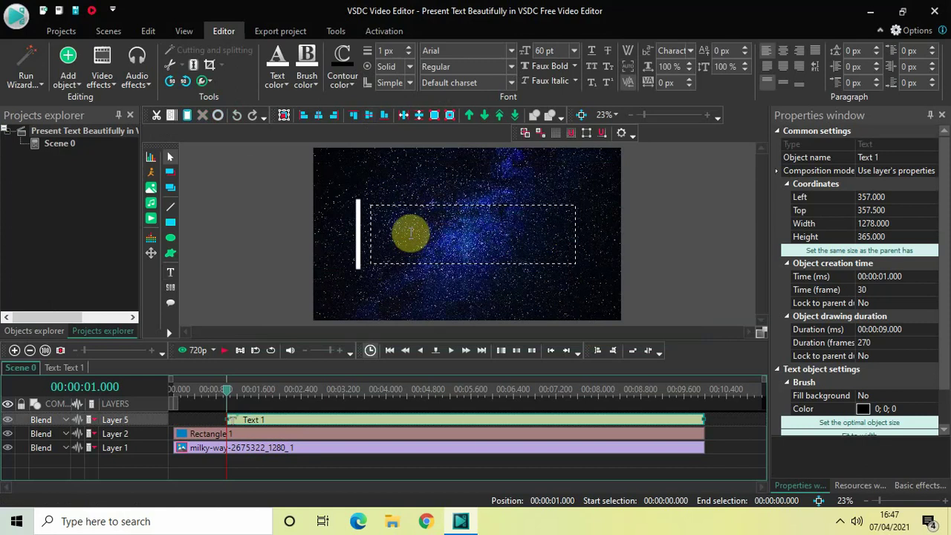
Enter "MILKY WAY" in the text box and centre it both vertically and horizontally inside the box
key("Caps_Lock")
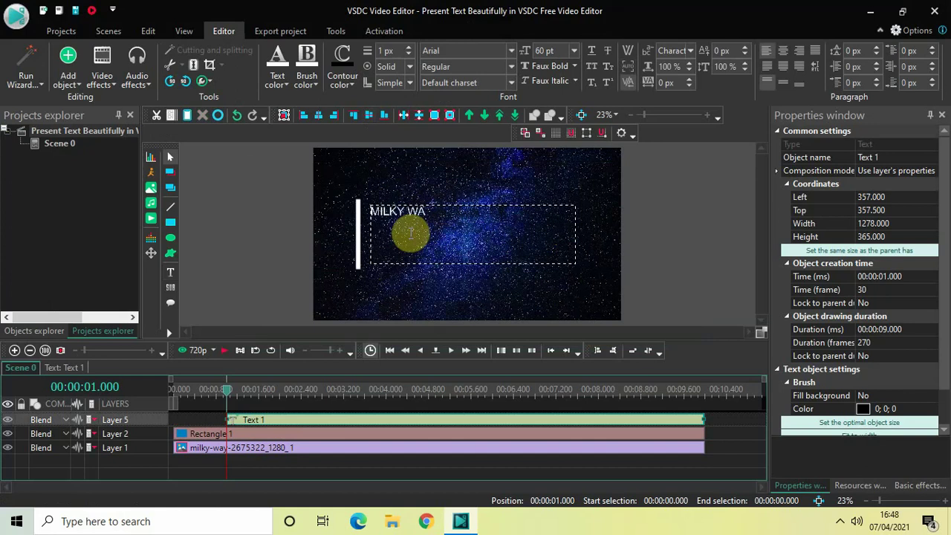
key("ctrl+a")
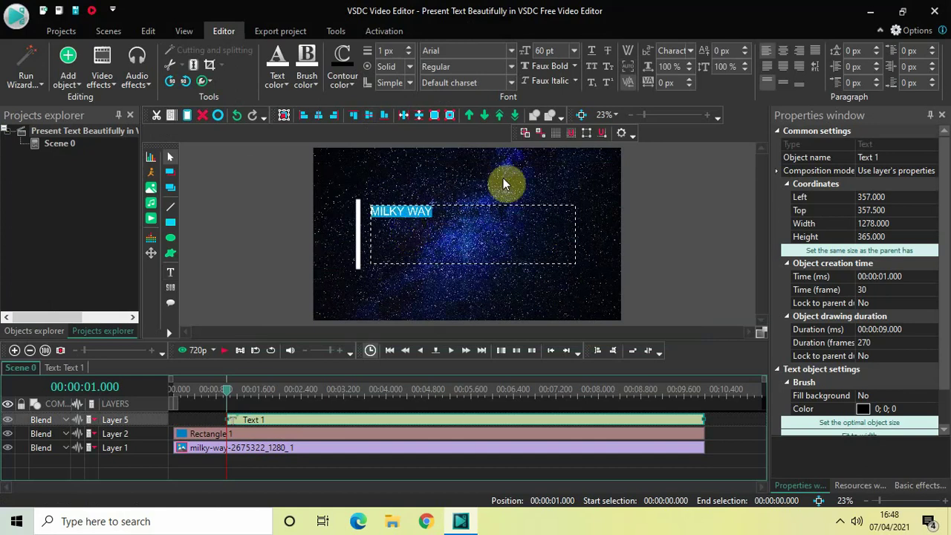
left_click(788, 83)
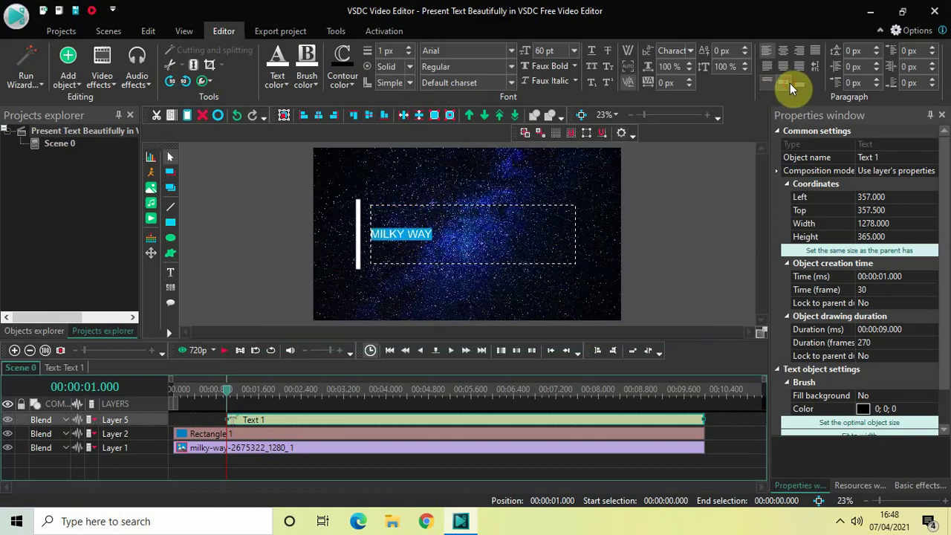
left_click(782, 49)
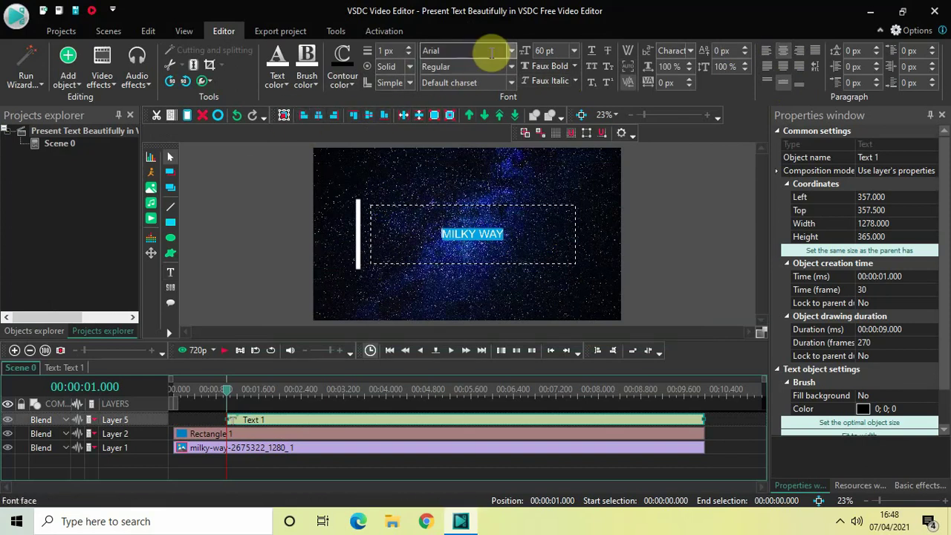
Set the MILKY WAY text's font to Montserrat Black at 192 pt and finish editing the text
type("M")
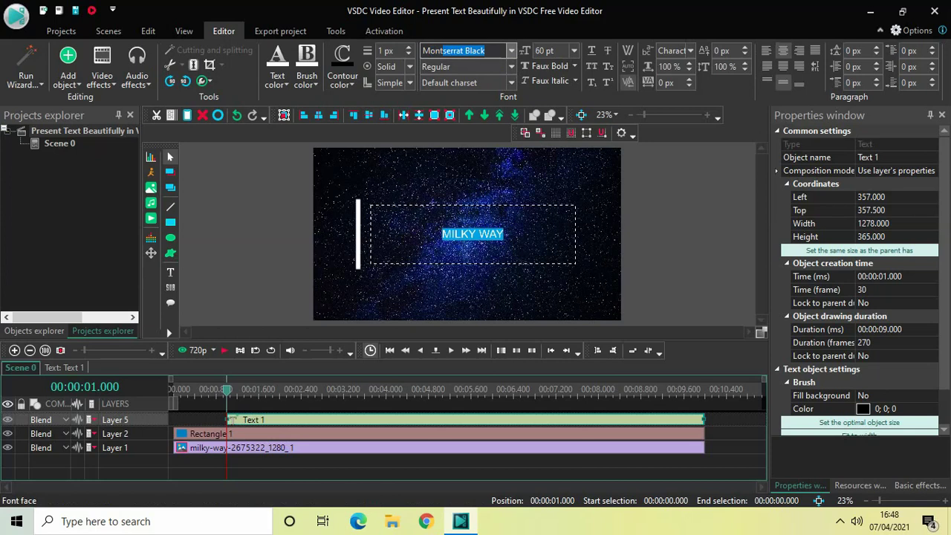
type("ont")
key("Return")
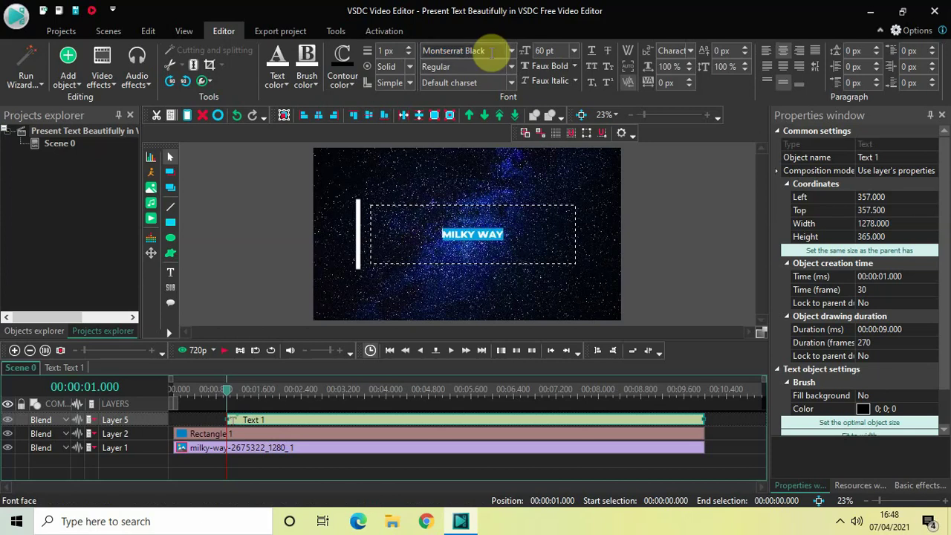
left_click(576, 51)
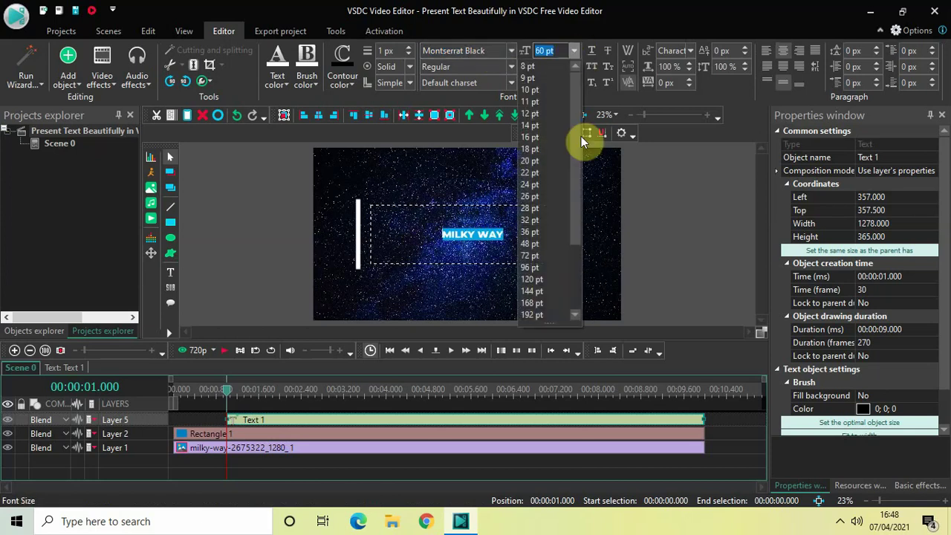
left_click(537, 316)
left_click(679, 223)
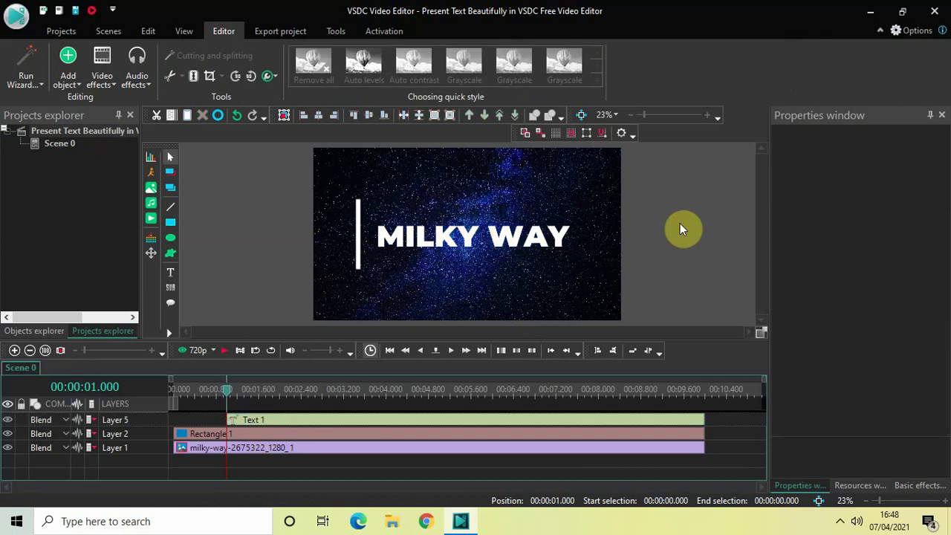
Set the text object's duration to 00:00:08.000 and play the scene from the start to preview it
left_click(524, 421)
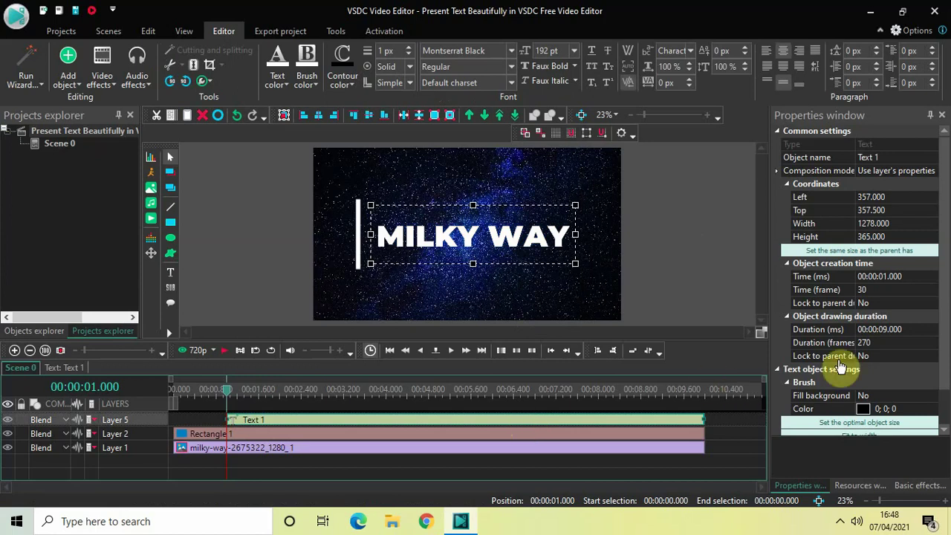
left_click(886, 330)
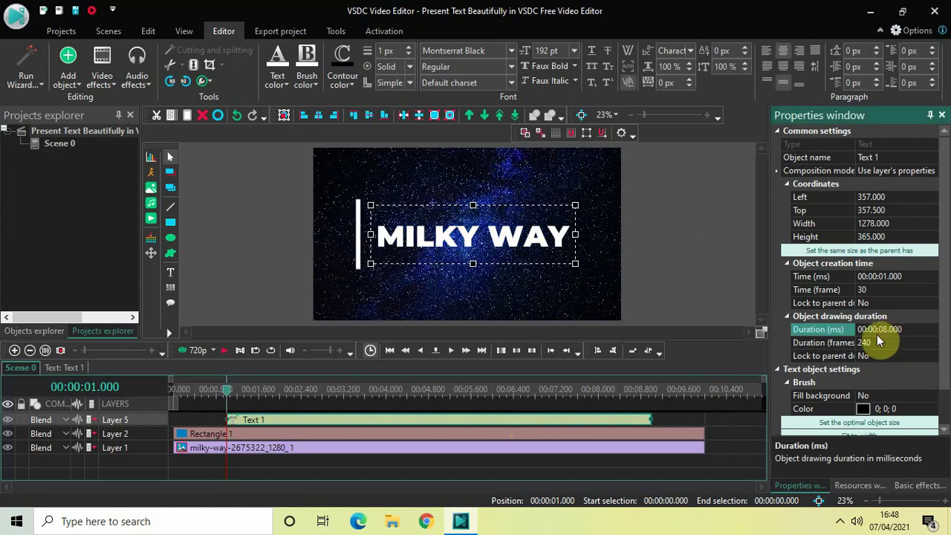
left_click(228, 394)
left_click_drag(228, 393, 140, 388)
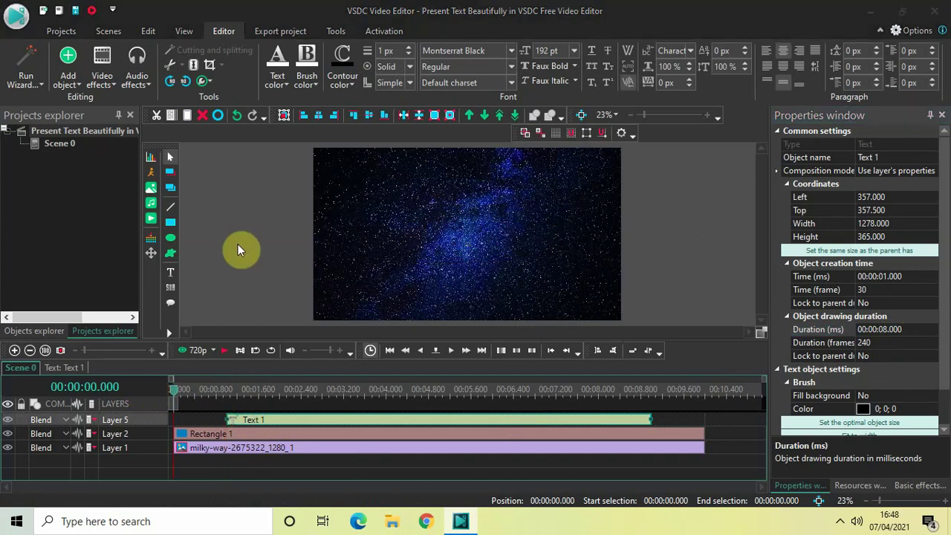
key("space")
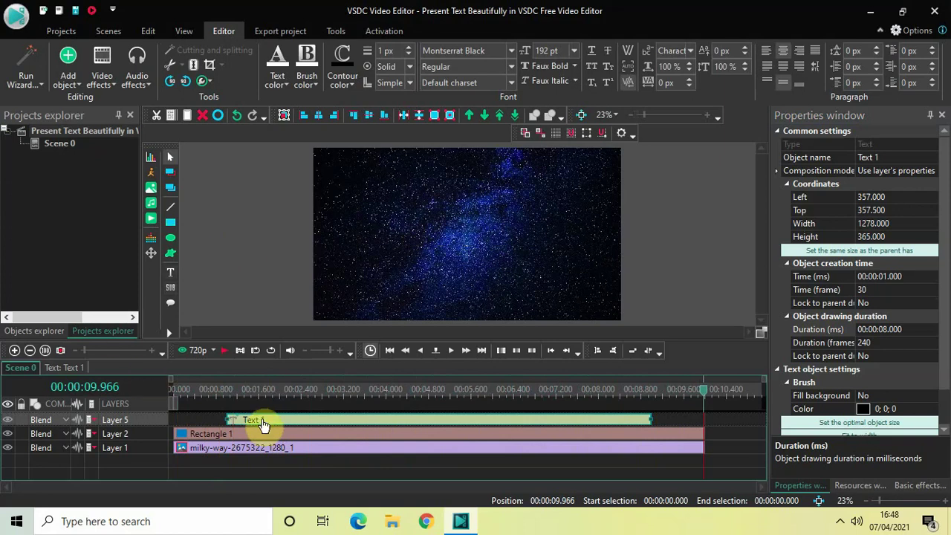
Add a Push transition inside the MILKY WAY text object, positioned to the scene end on a new layer
double_click(331, 422)
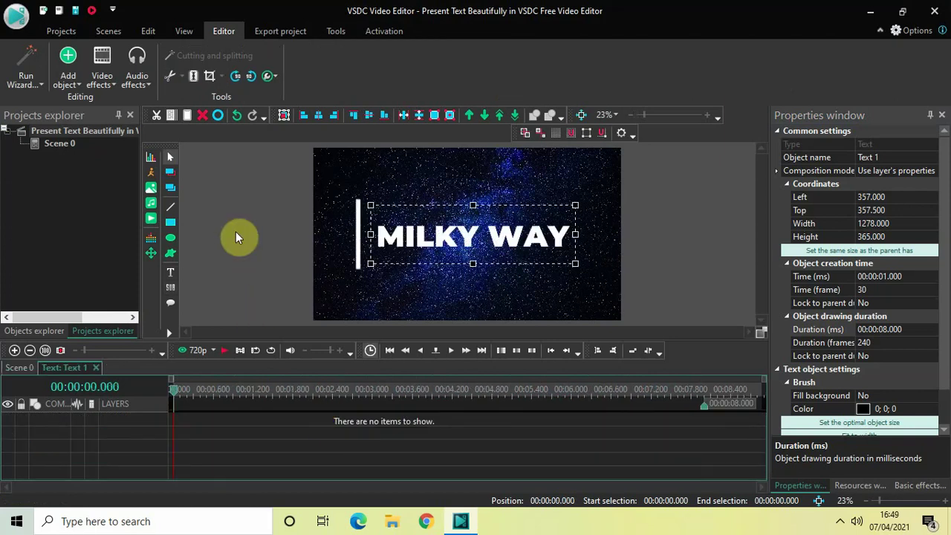
left_click(103, 80)
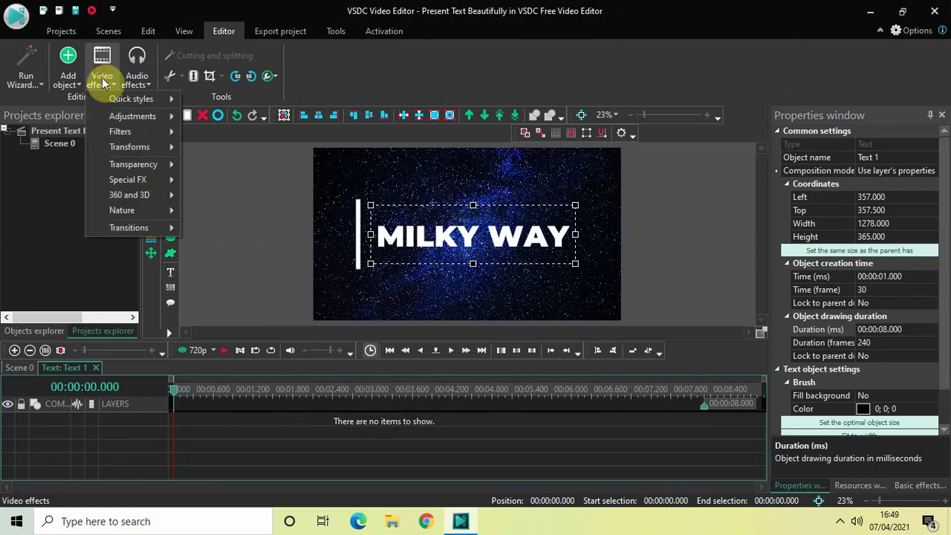
mouse_move(139, 225)
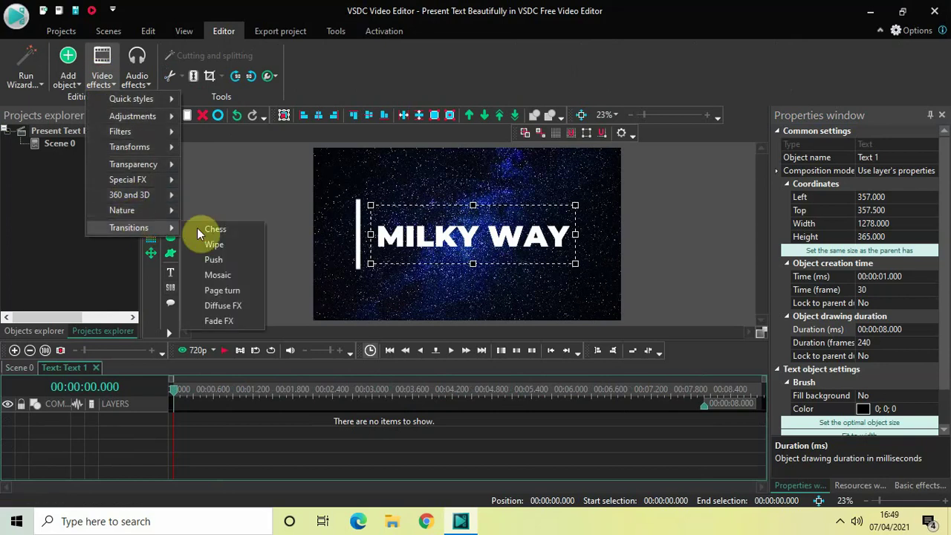
left_click(221, 261)
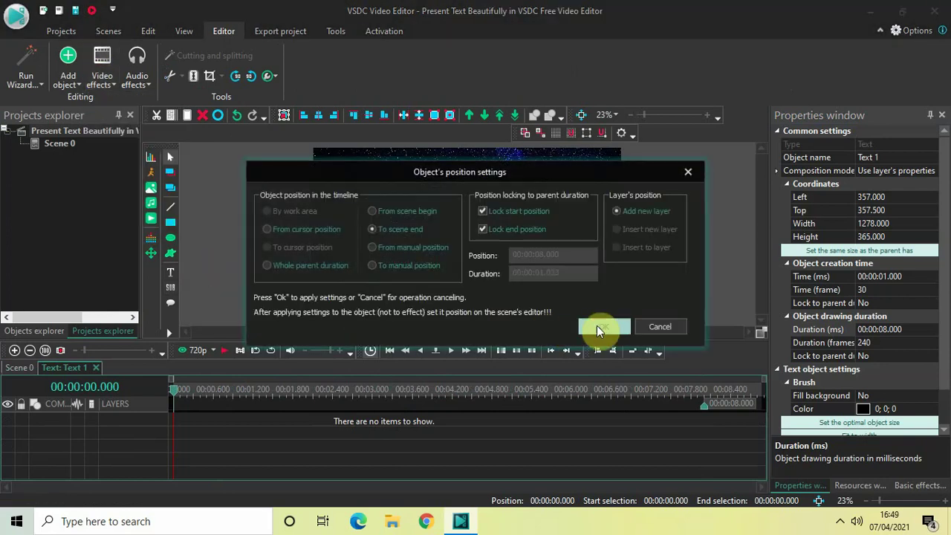
left_click(600, 327)
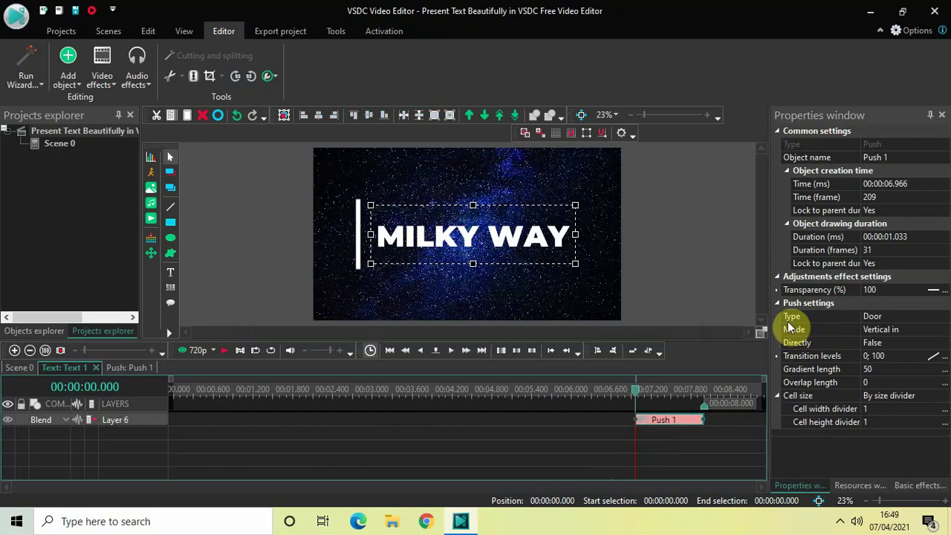
Set the Push transition's type to Side and its Directly option to True
left_click(942, 318)
left_click(945, 318)
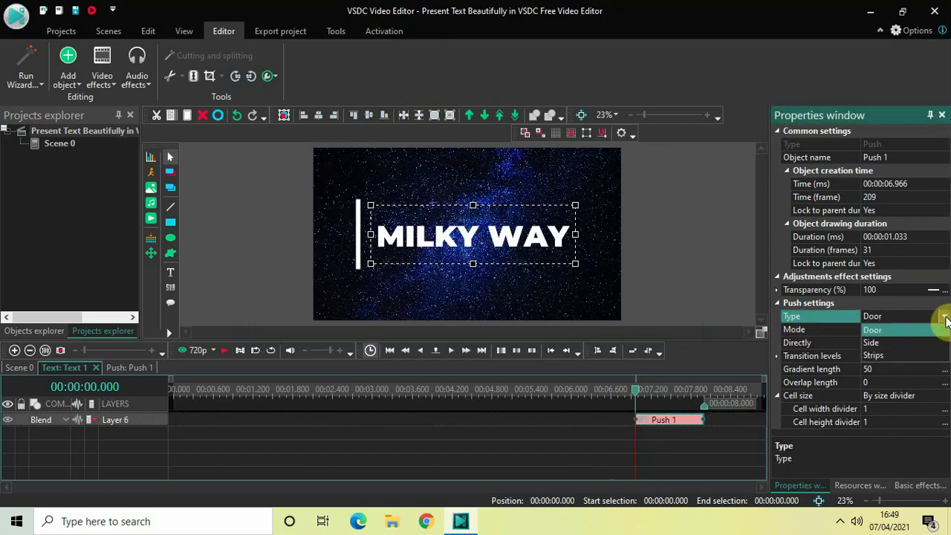
left_click(891, 343)
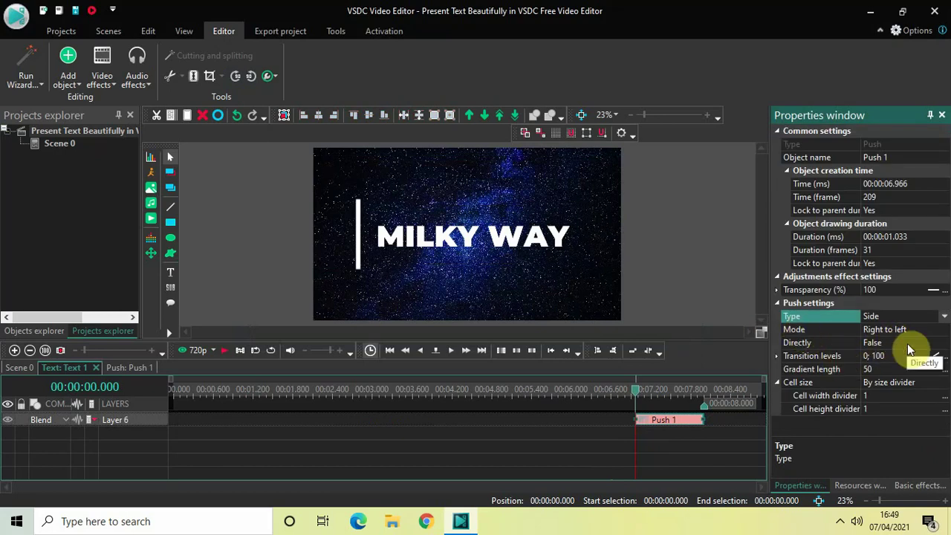
left_click(907, 343)
left_click(943, 343)
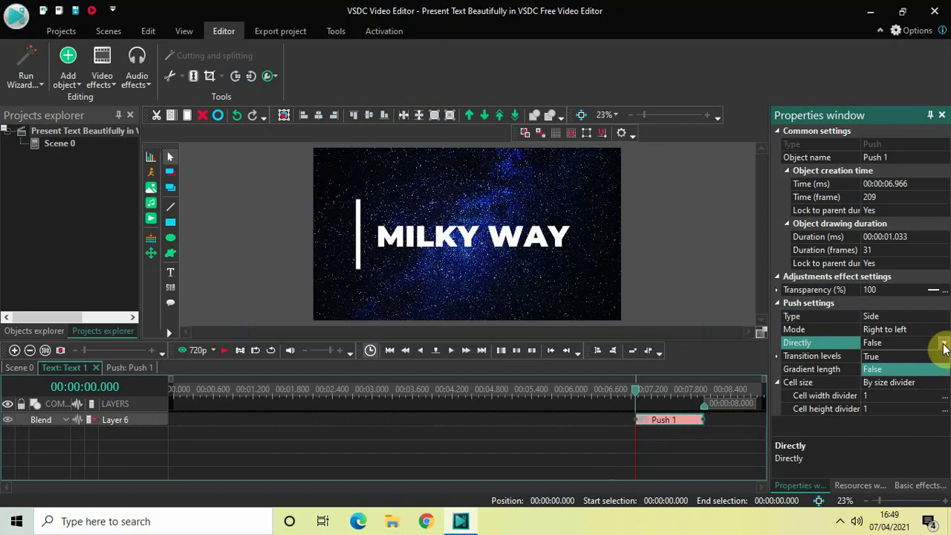
left_click(909, 354)
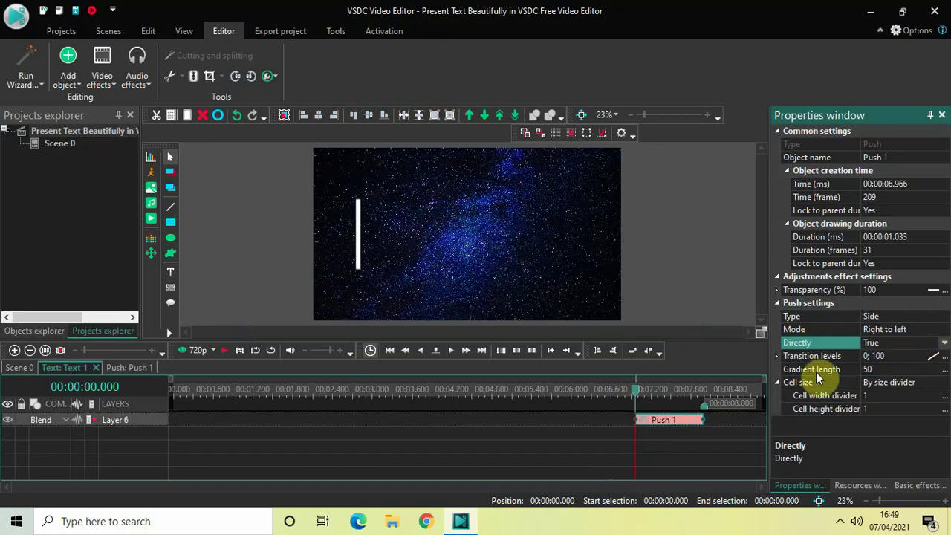
Set the Push transition's gradient length to 0 and move the effect to the start of the text's timeline
left_click(890, 371)
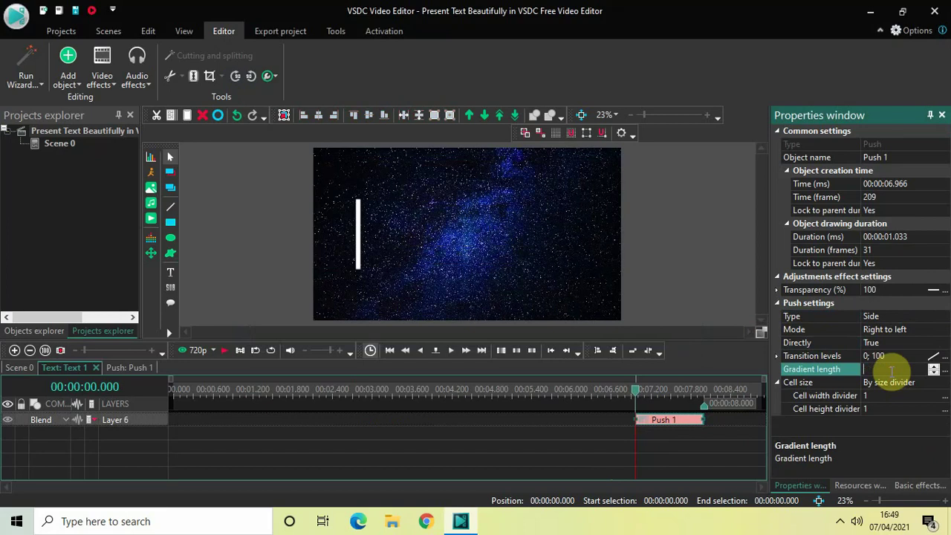
type("0")
left_click_drag(663, 422, 161, 347)
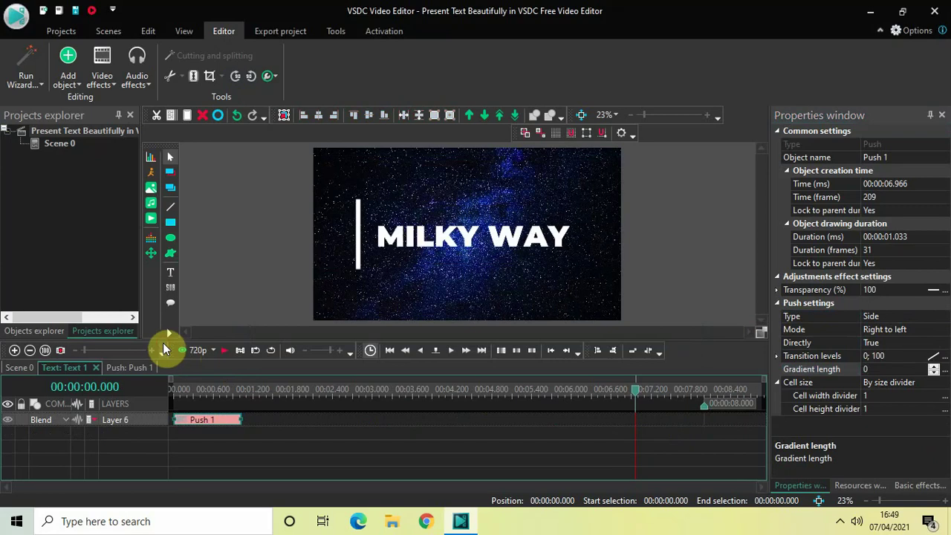
Return to the main scene timeline and play it from the start to preview the text's opening push
left_click(19, 367)
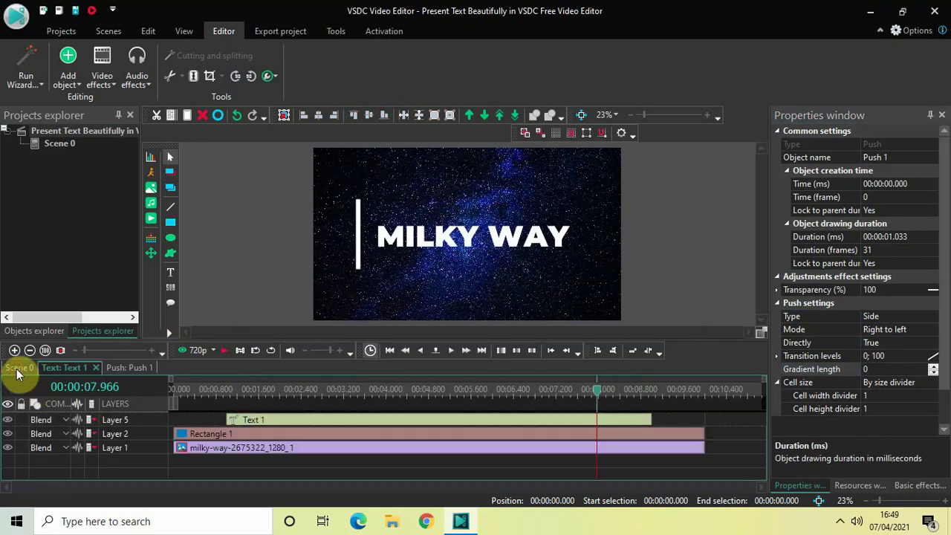
left_click(174, 389)
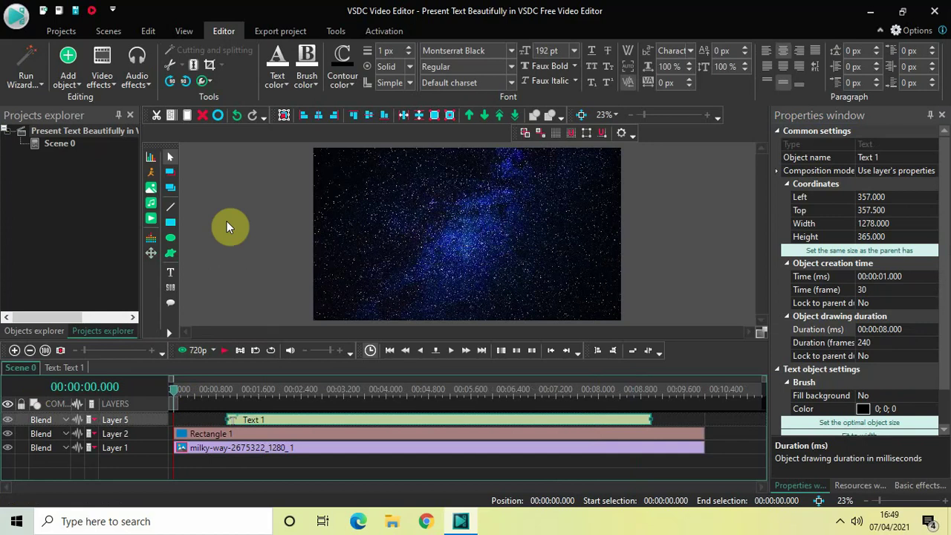
key("space")
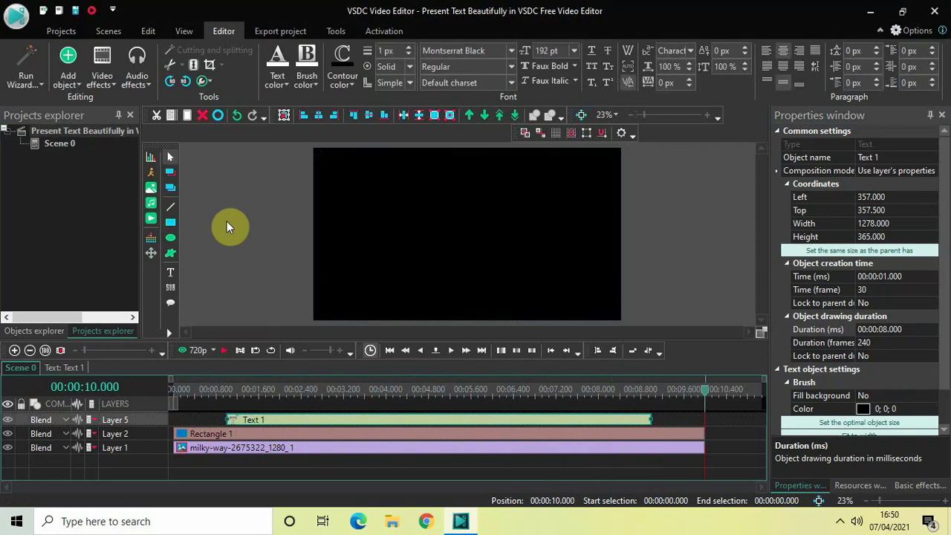
Add a second Push transition inside the MILKY WAY text object, positioned to scene end on a new layer, with type Side and gradient length 0
left_click(314, 419)
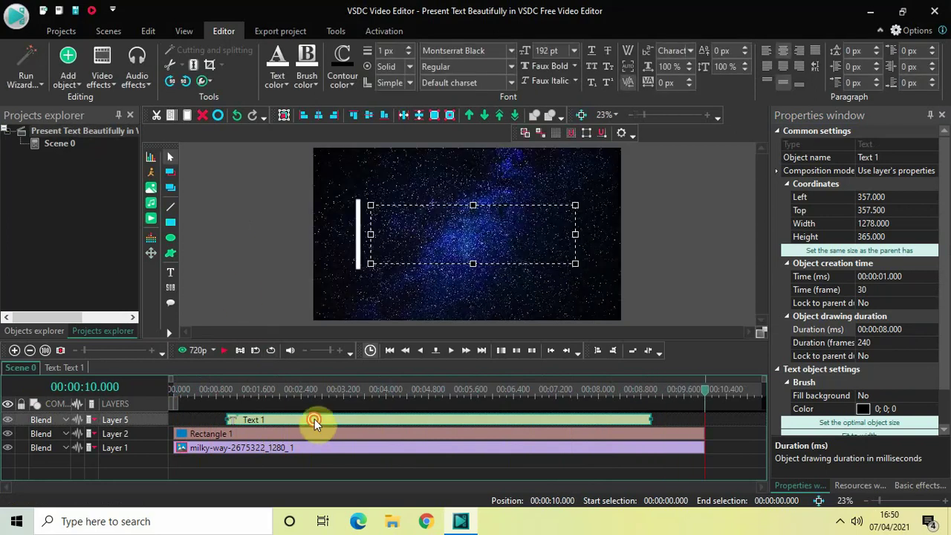
double_click(315, 419)
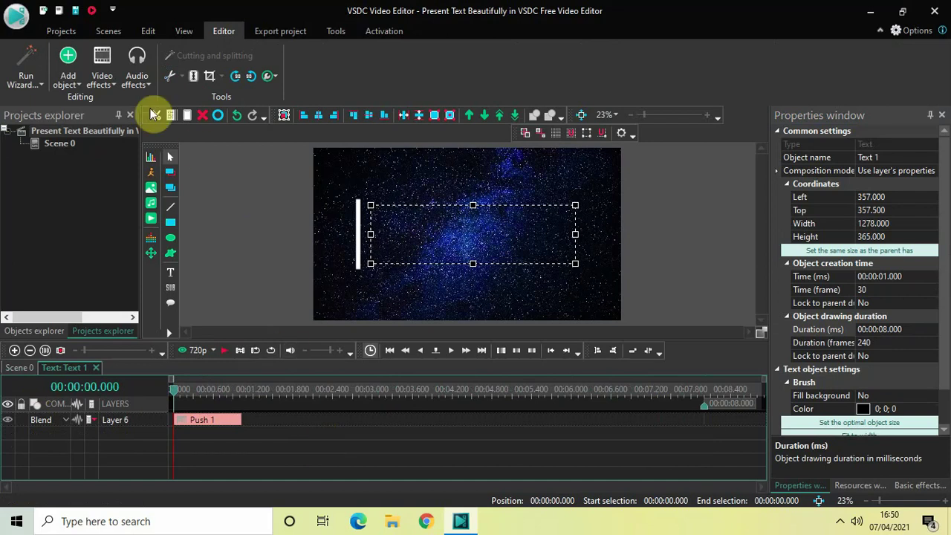
left_click(102, 80)
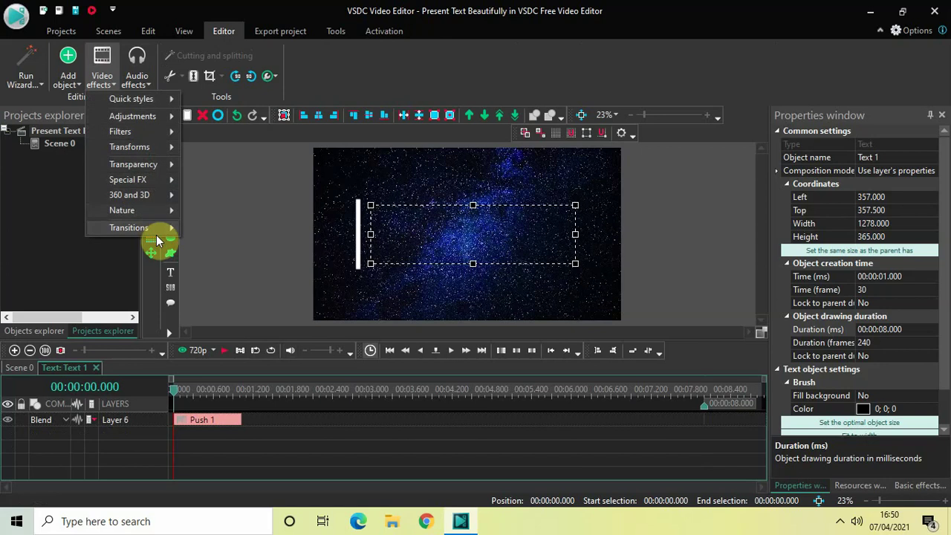
mouse_move(156, 233)
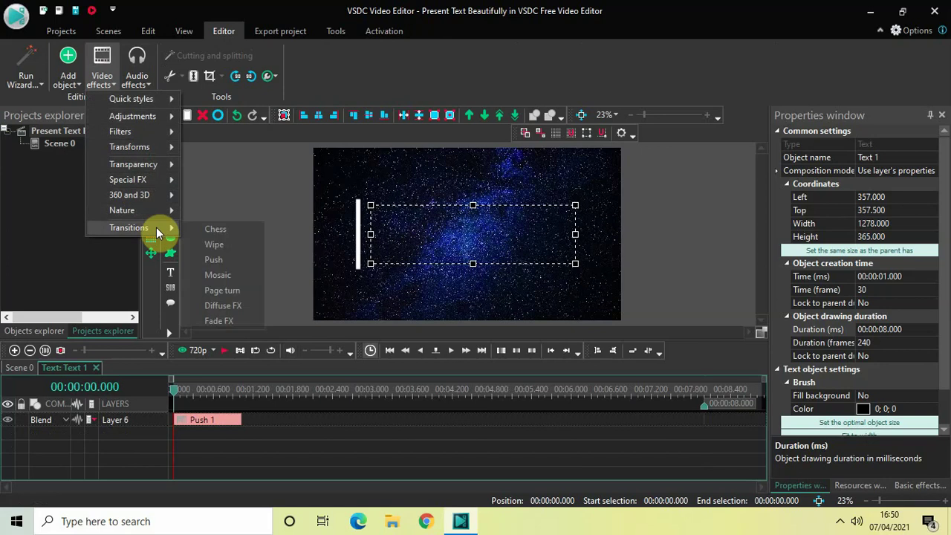
left_click(223, 260)
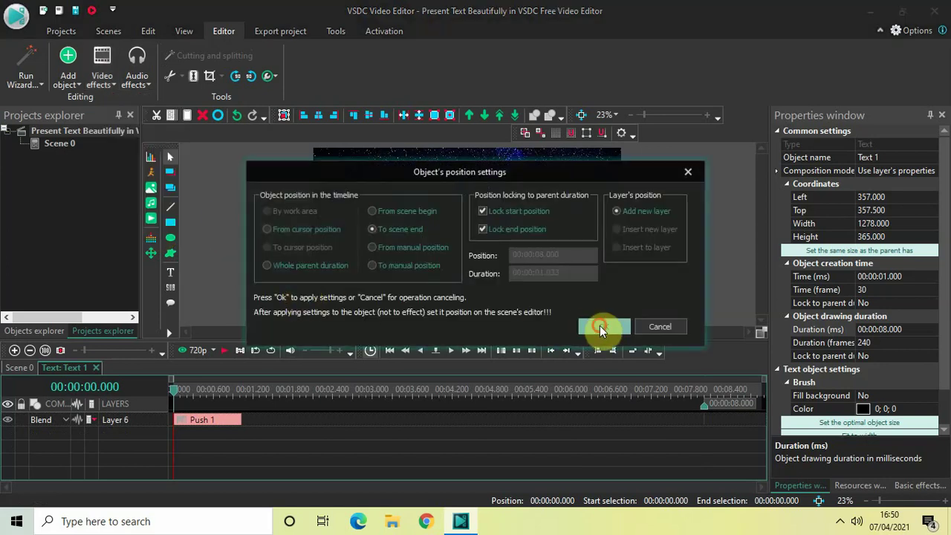
left_click(599, 326)
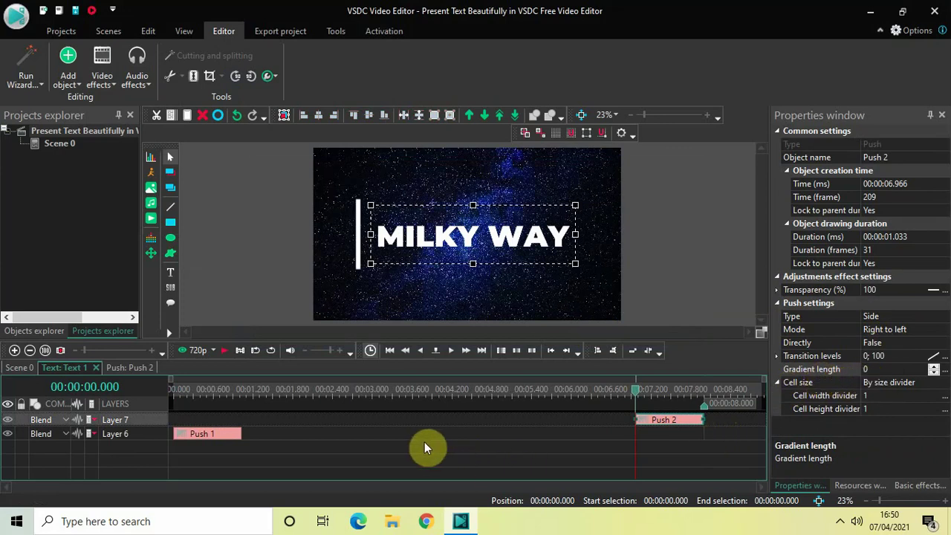
Return to the main scene timeline and play it from the start to preview the text's opening and closing pushes
left_click(18, 368)
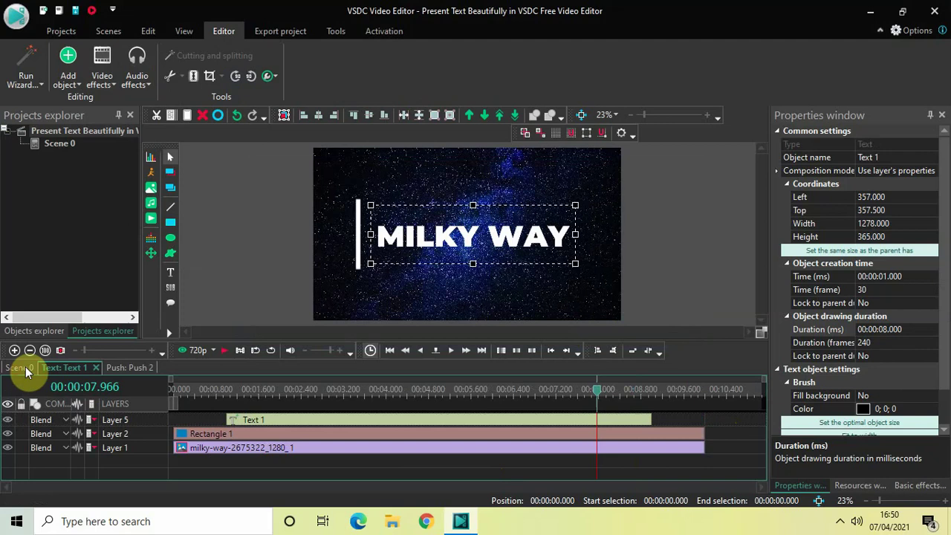
left_click(172, 390)
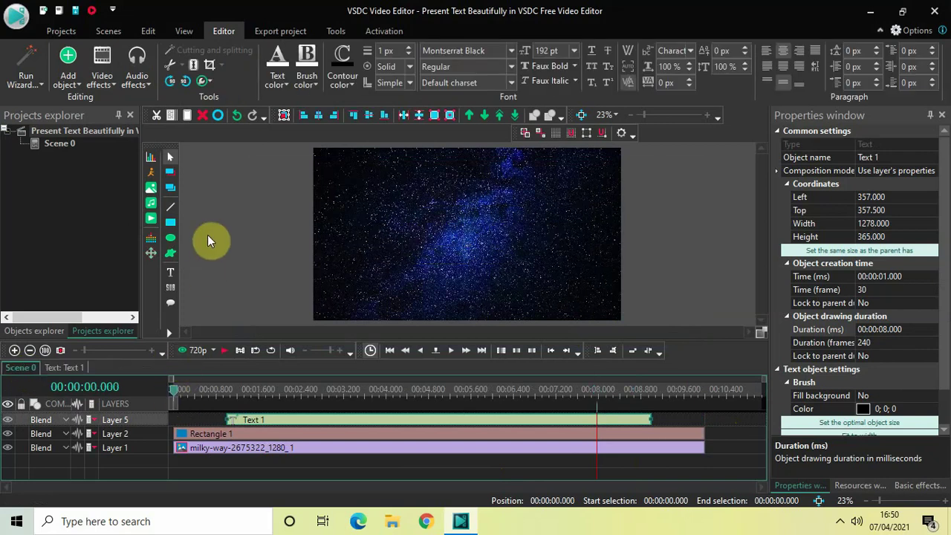
key("space")
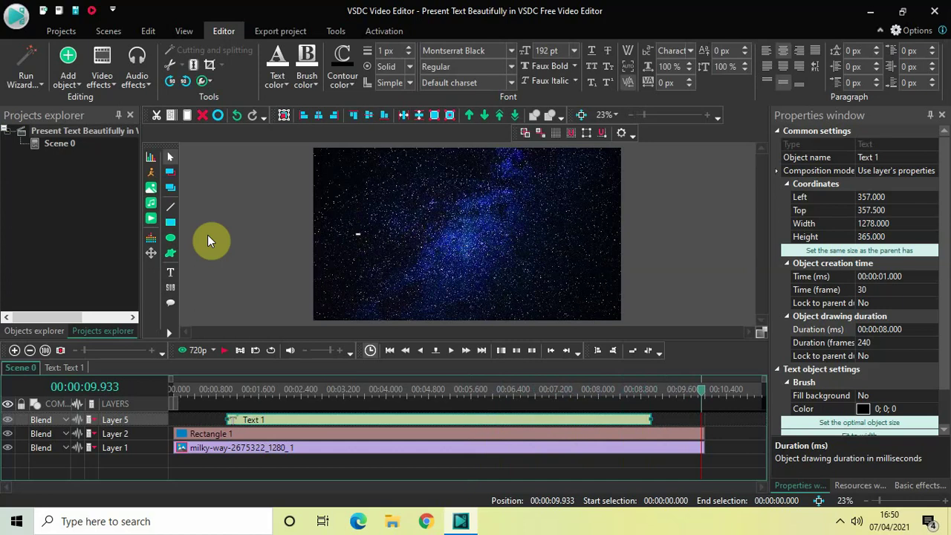
Shorten the white bar beside the MILKY WAY text to a height of about 325 px and centre it vertically in the scene
left_click(366, 388)
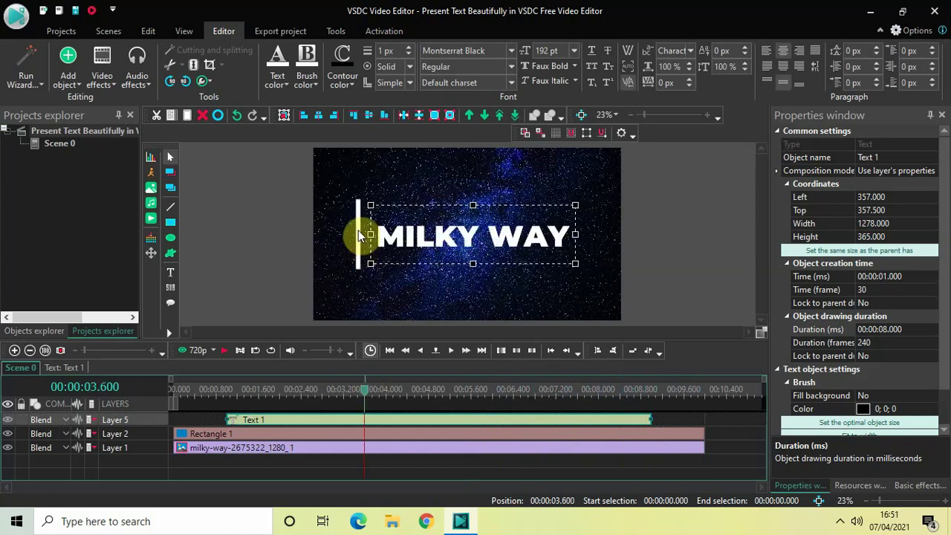
left_click(358, 236)
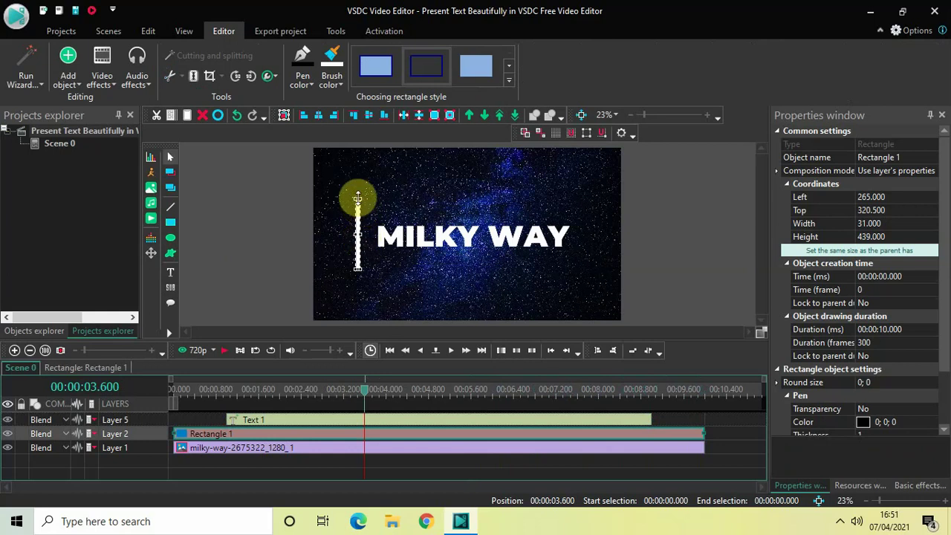
left_click_drag(357, 195, 357, 216)
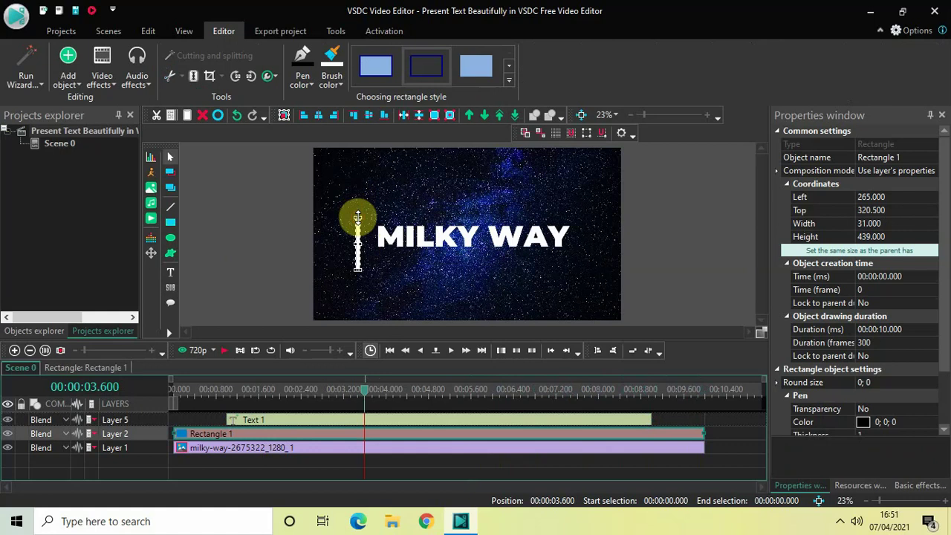
left_click(368, 118)
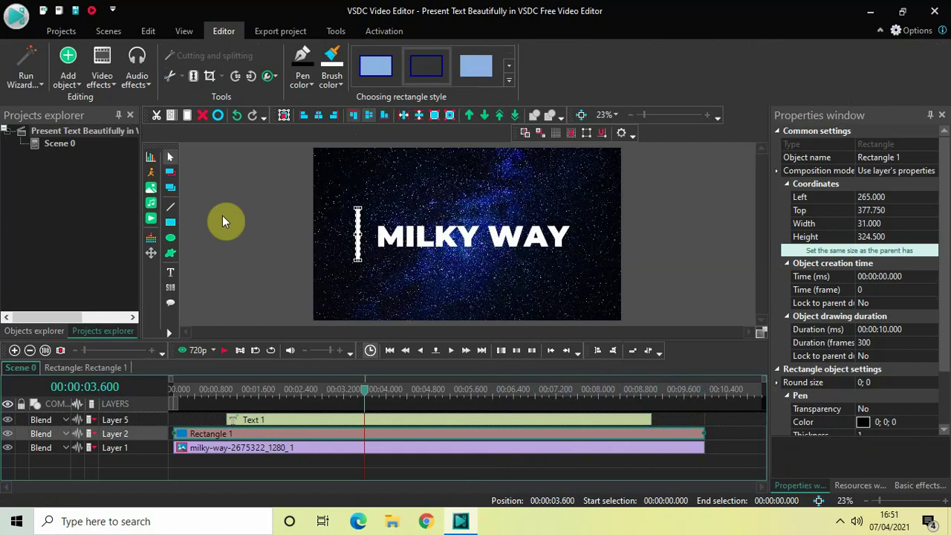
left_click(207, 235)
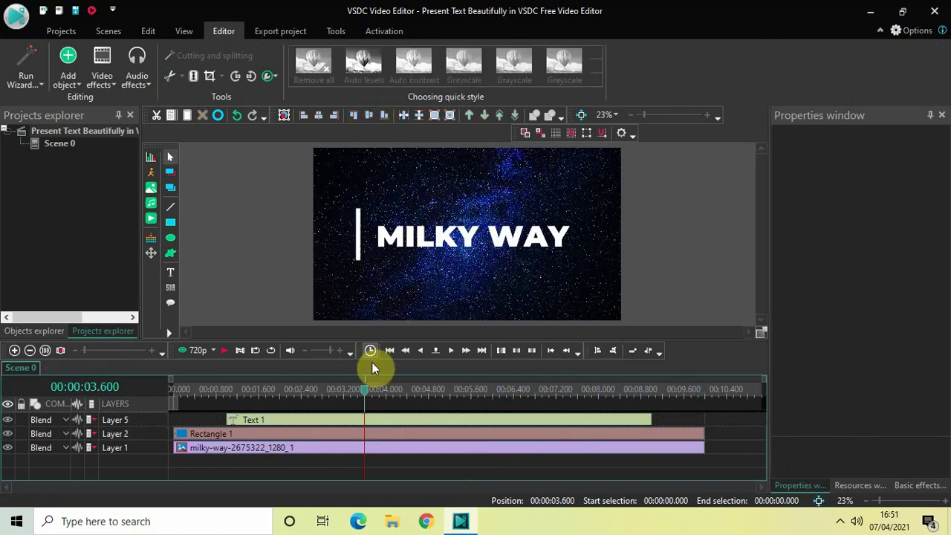
Play the scene from the start to review the animation with the shortened bar, and park the playhead at about 3.9 seconds
left_click_drag(315, 391, 127, 364)
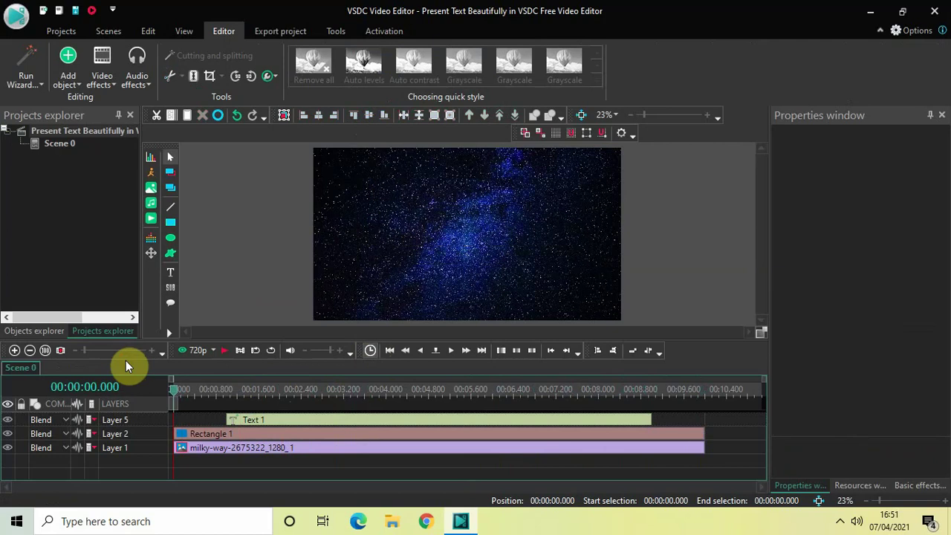
key("space")
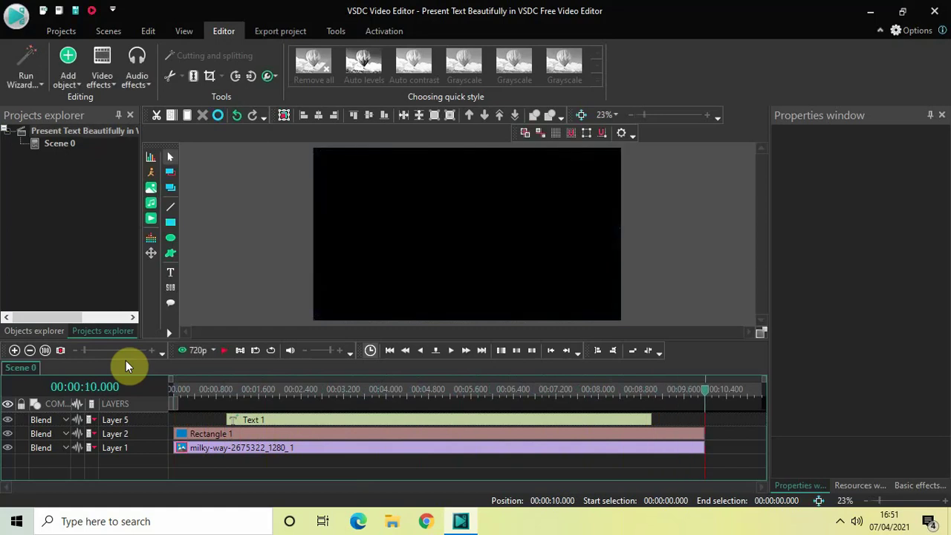
left_click(384, 386)
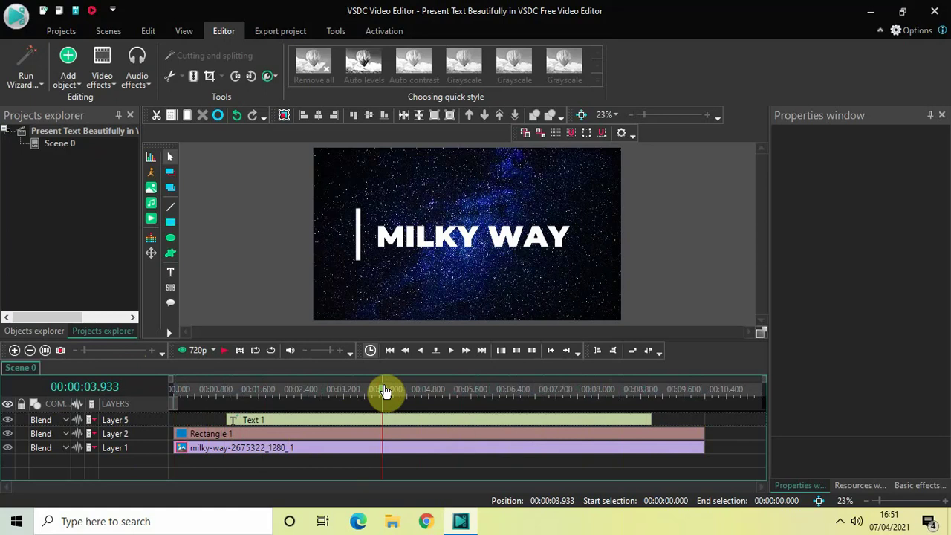